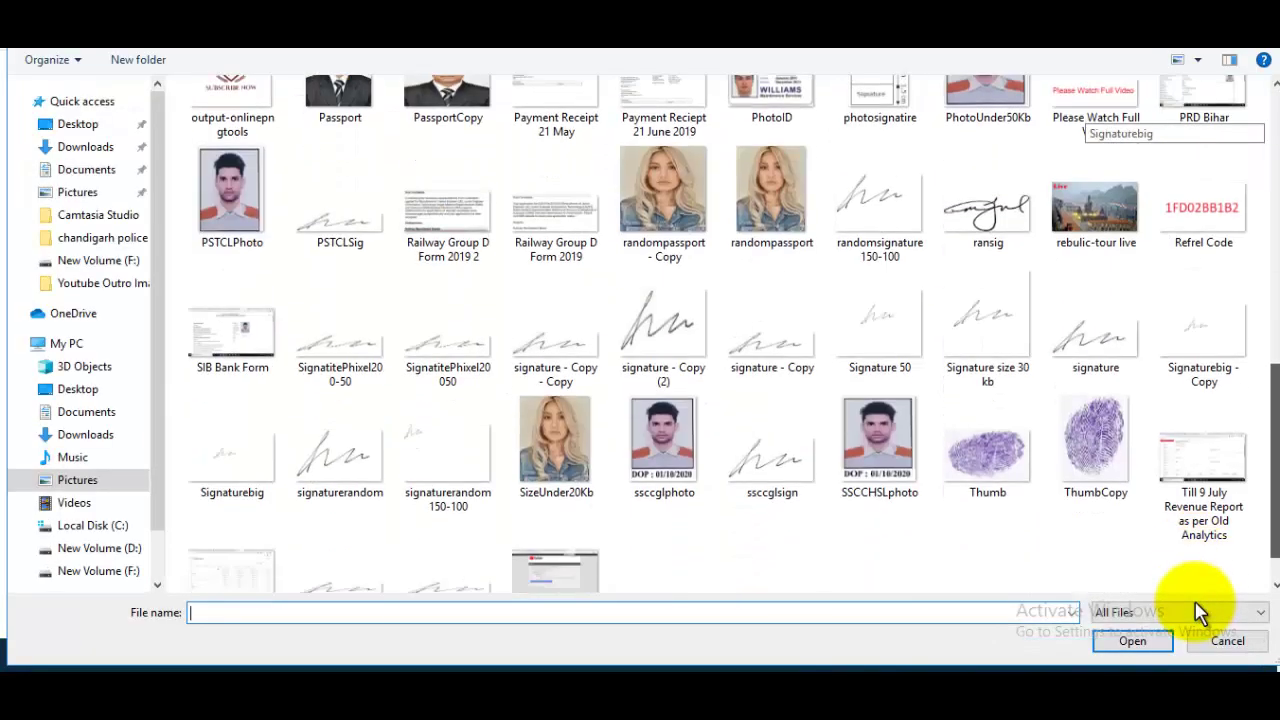
# Step: Upload signaturerandom.jpg as the candidate's signature and scroll down to the Basic Details page
pyautogui.moveTo(1275, 412); pyautogui.dragTo(1275, 426)
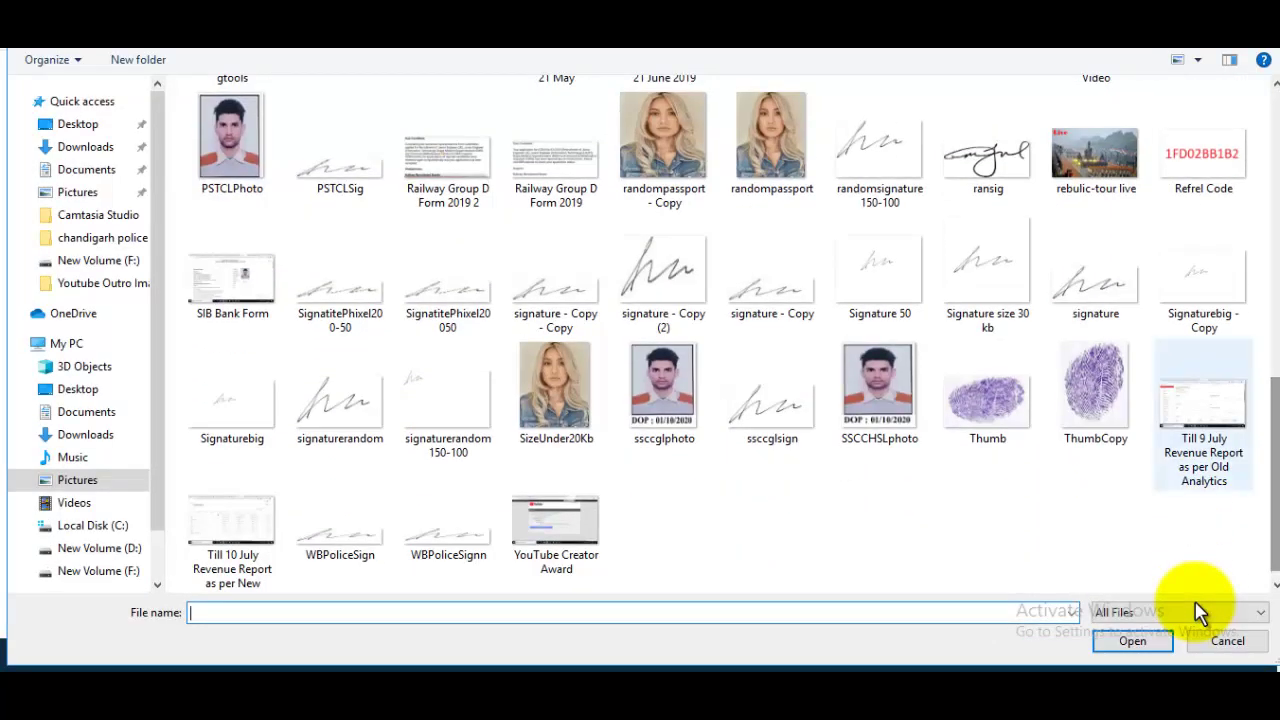
pyautogui.click(340, 400)
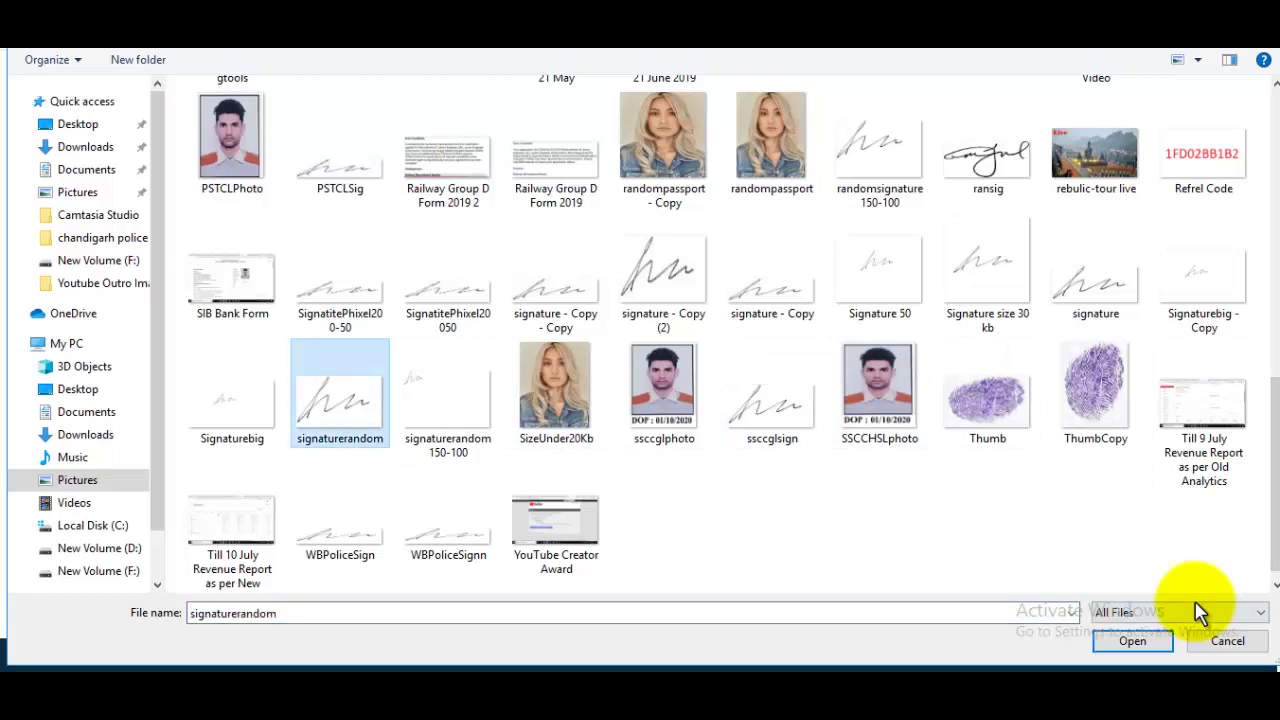
pyautogui.doubleClick(340, 400)
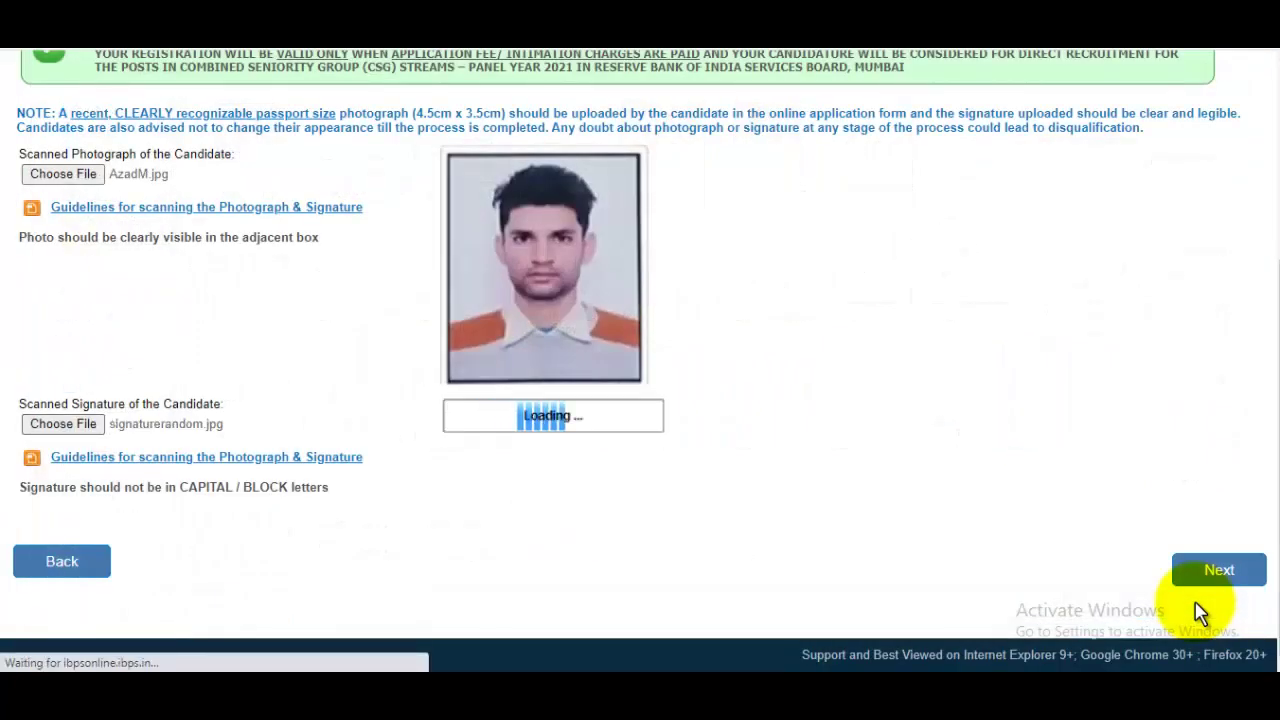
pyautogui.scroll(-2, 1200, 612)
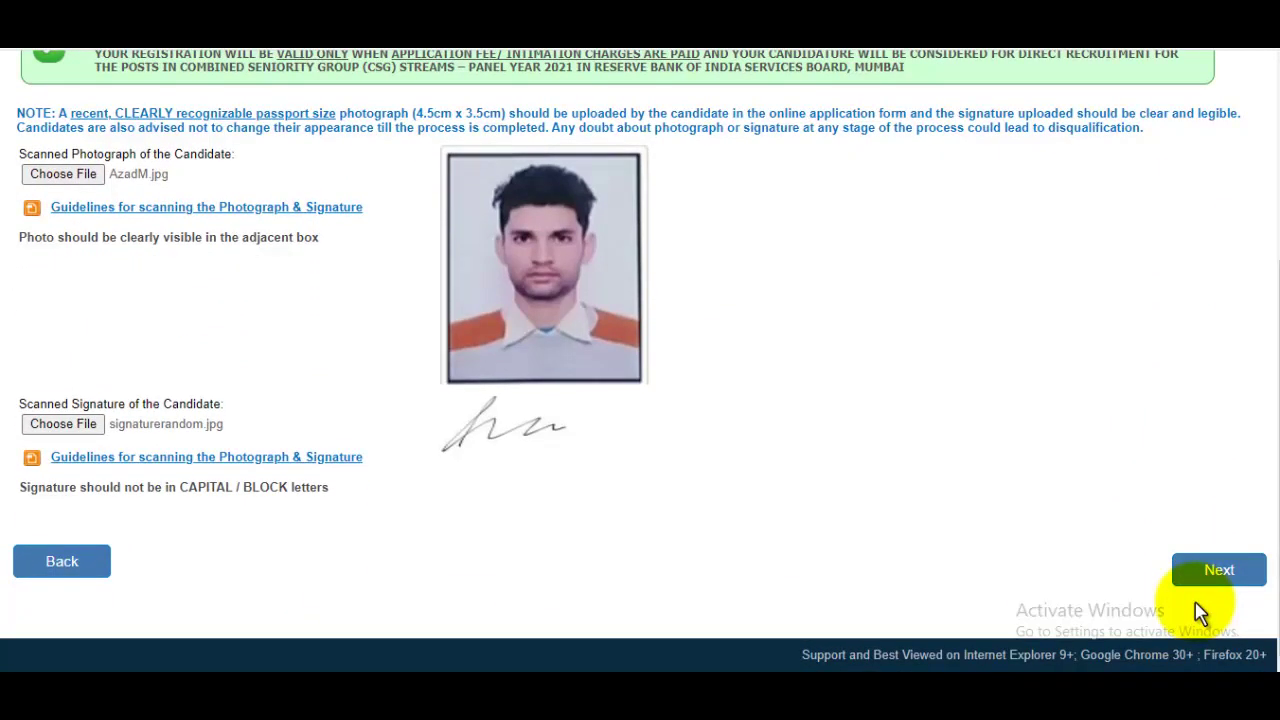
pyautogui.scroll(-2, 1200, 612)
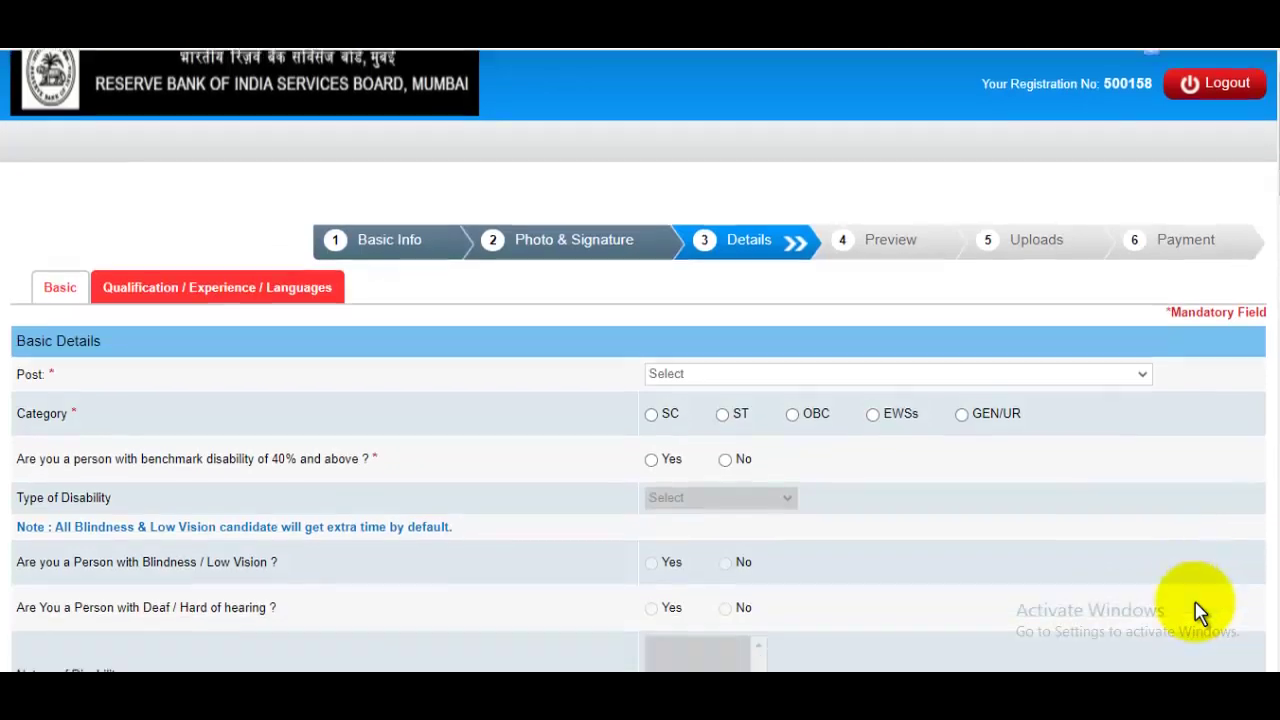
# Step: Choose Officer in Grade 'B'(DR) - General as the post, dismiss the alerts, and set Category to GEN/UR
pyautogui.scroll(-20, 1200, 612)
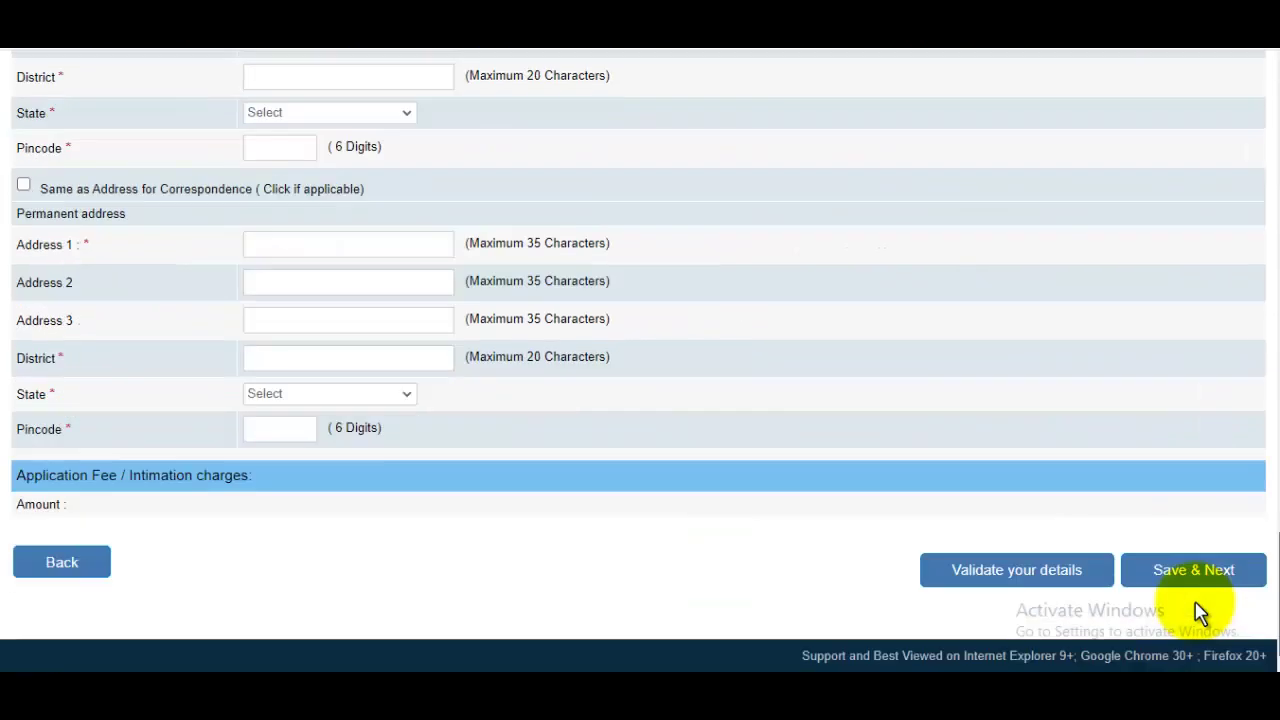
pyautogui.scroll(20, 1200, 612)
pyautogui.hotkey('alt', 'Down')
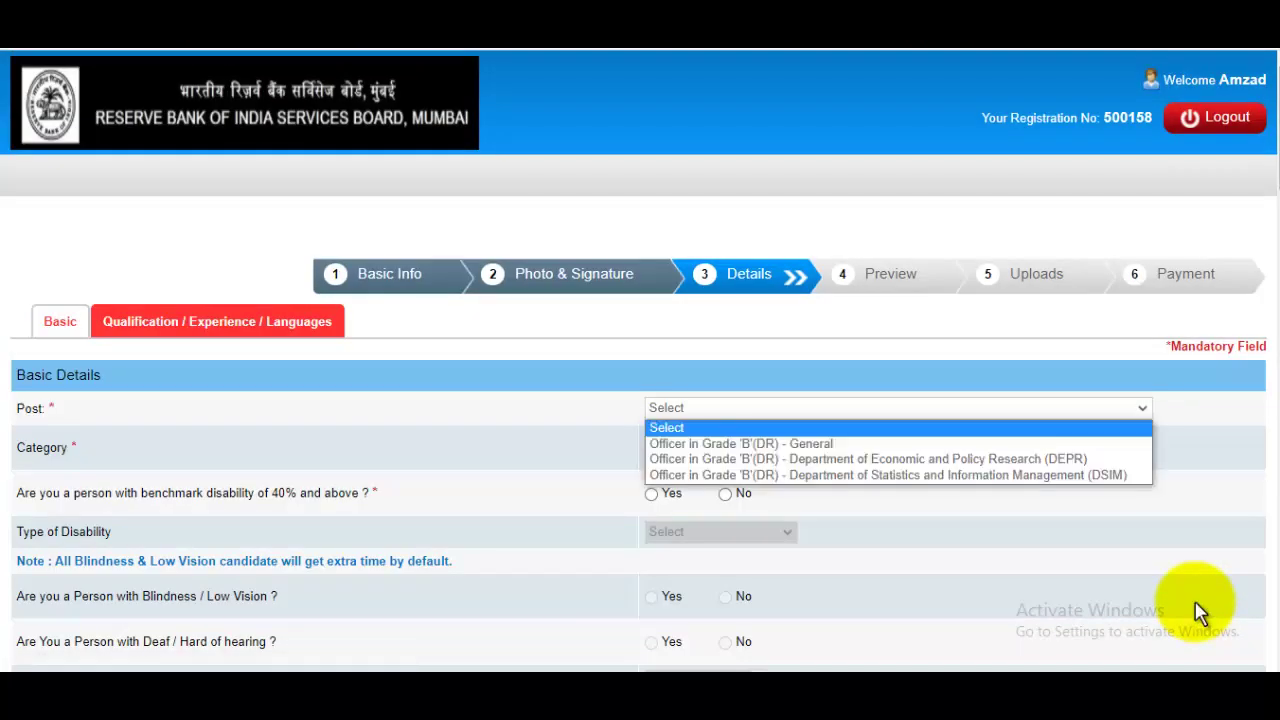
pyautogui.press('Down')
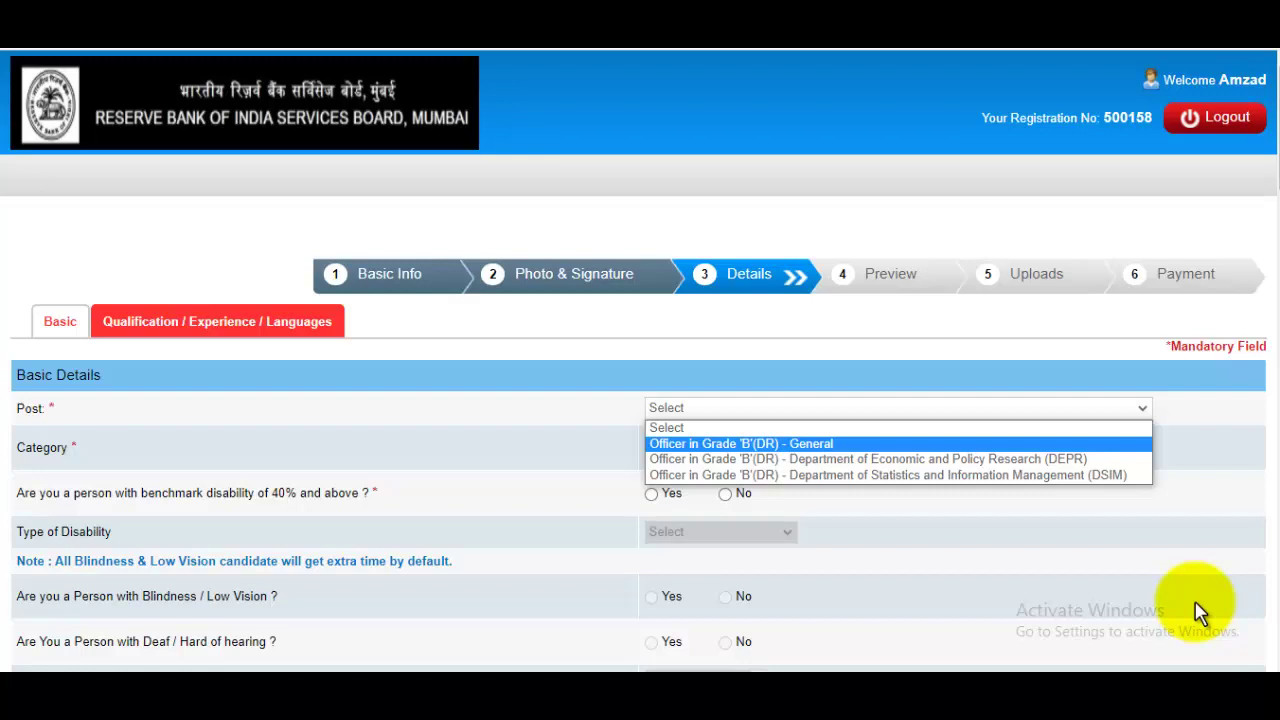
pyautogui.press('Return')
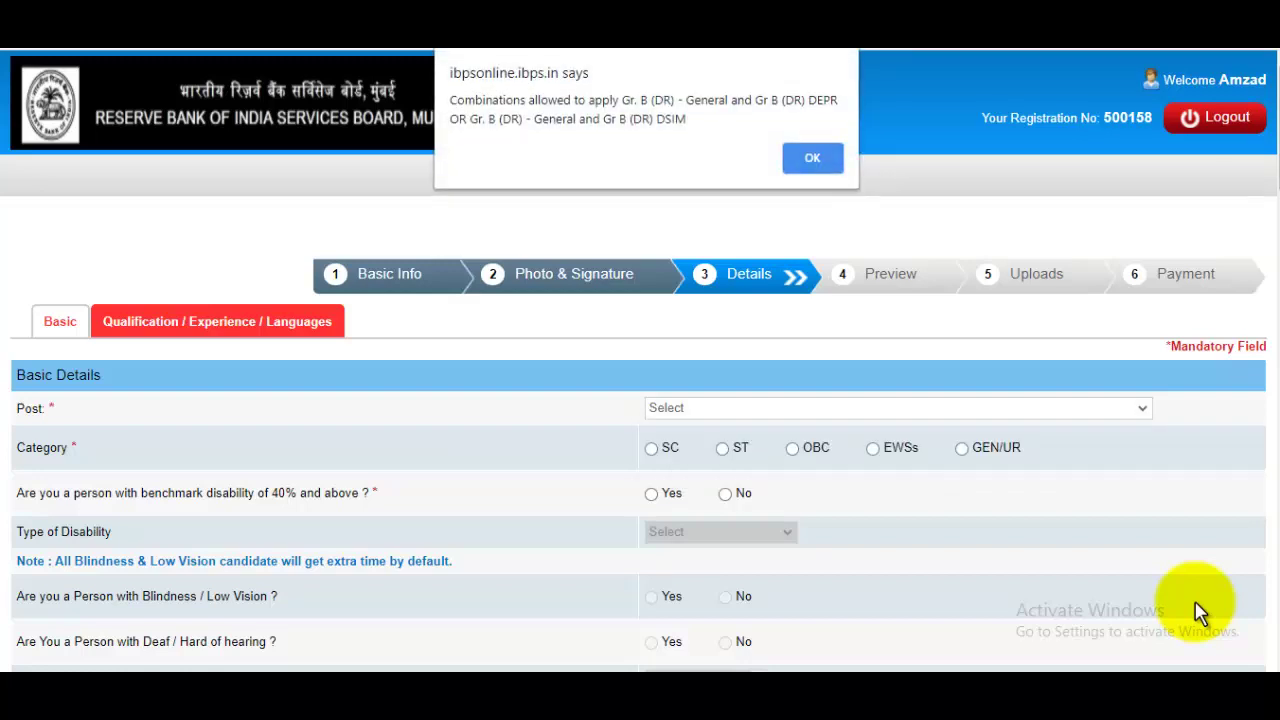
pyautogui.press('Return')
pyautogui.scroll(-1, 1200, 612)
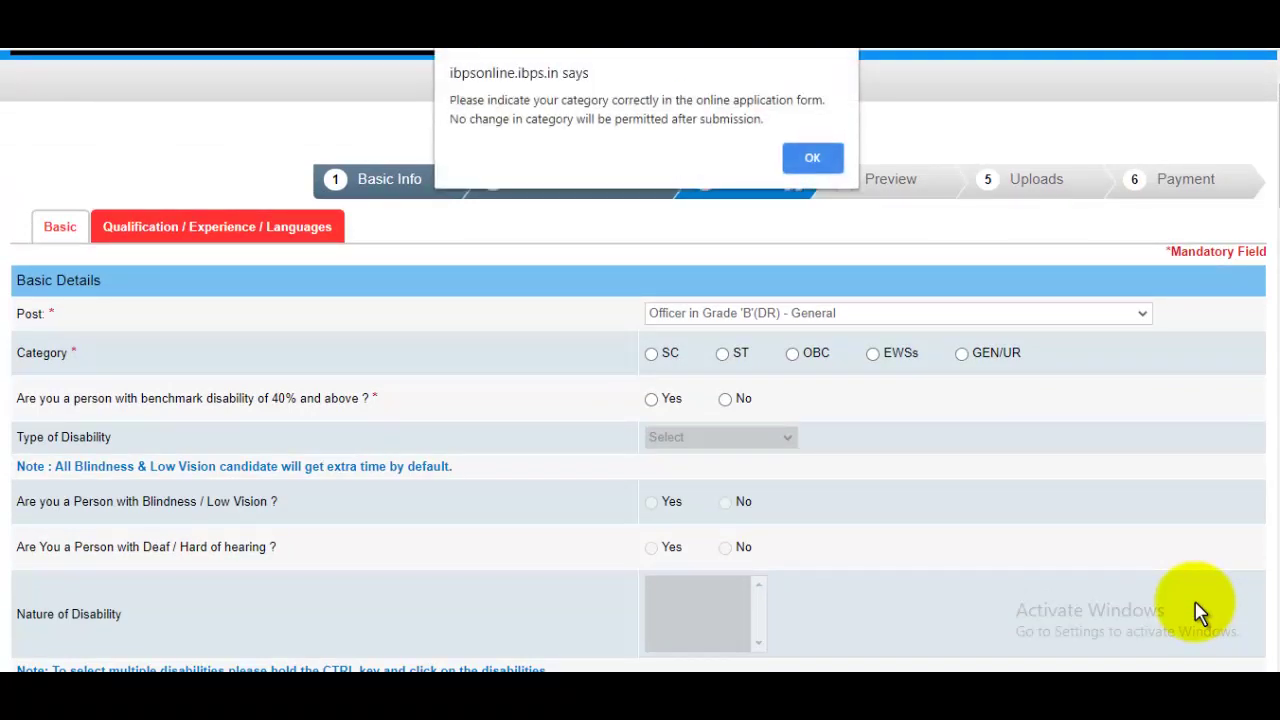
pyautogui.press('Return')
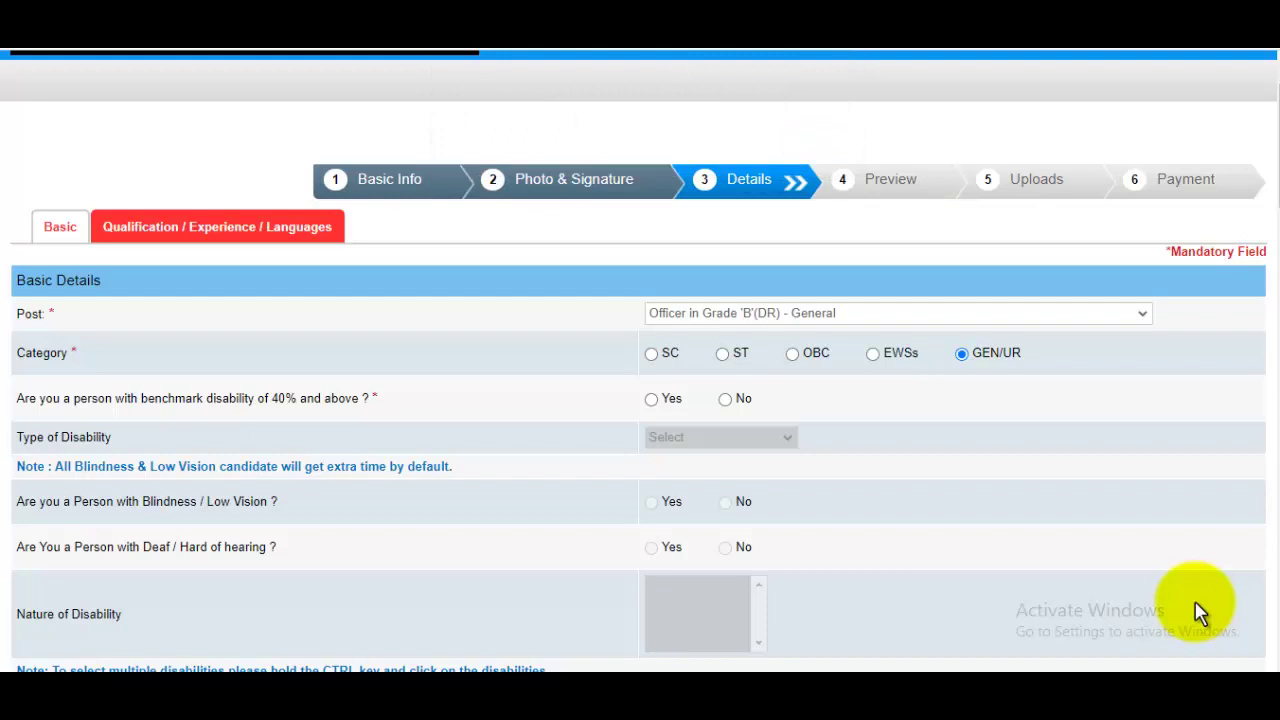
pyautogui.press('Return')
pyautogui.press('Return')
# Step: Answer No to the M.Phil, Ph.D and Ex-Servicemen questions
pyautogui.scroll(-2, 1200, 612)
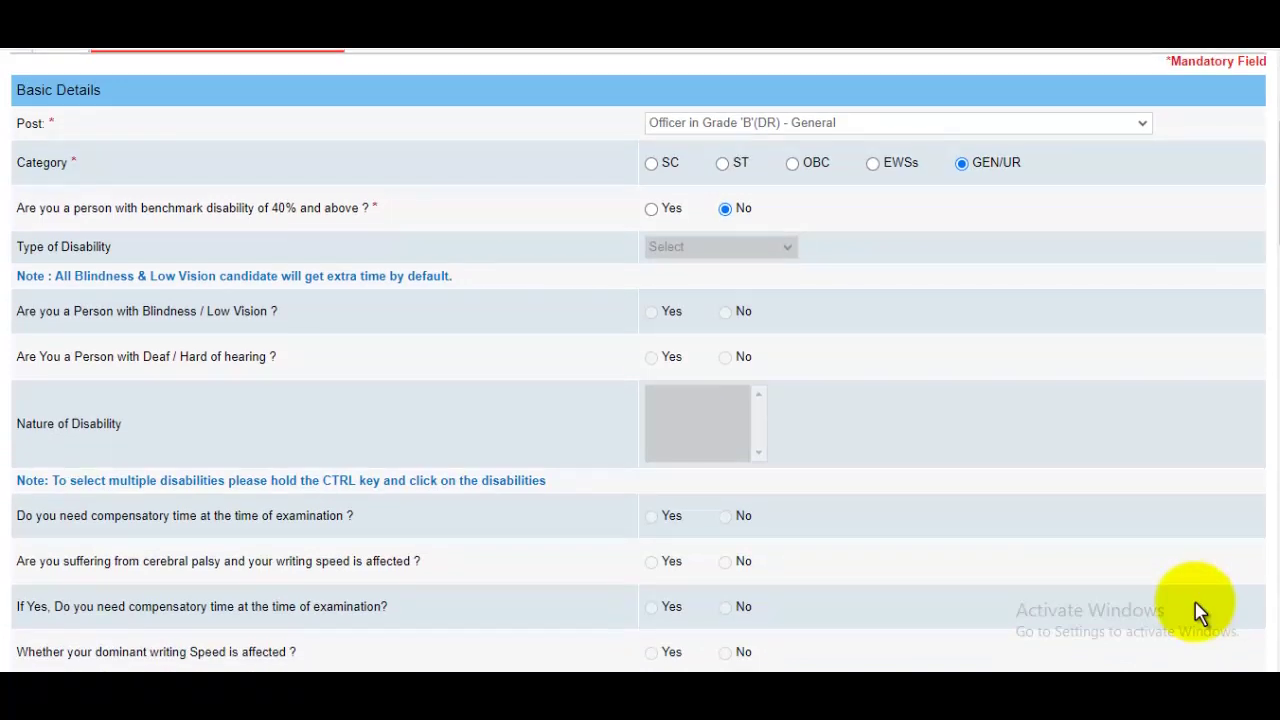
pyautogui.scroll(-1, 1200, 612)
pyautogui.scroll(-2, 1200, 612)
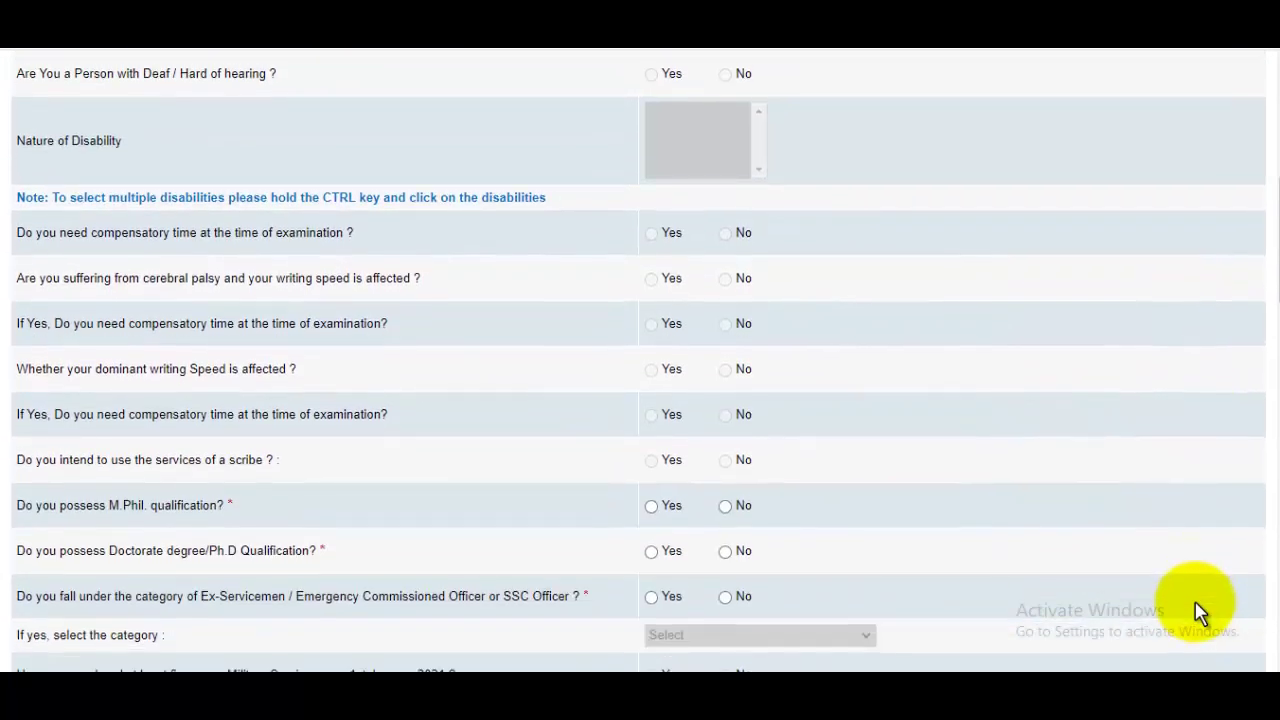
pyautogui.scroll(-2, 1200, 612)
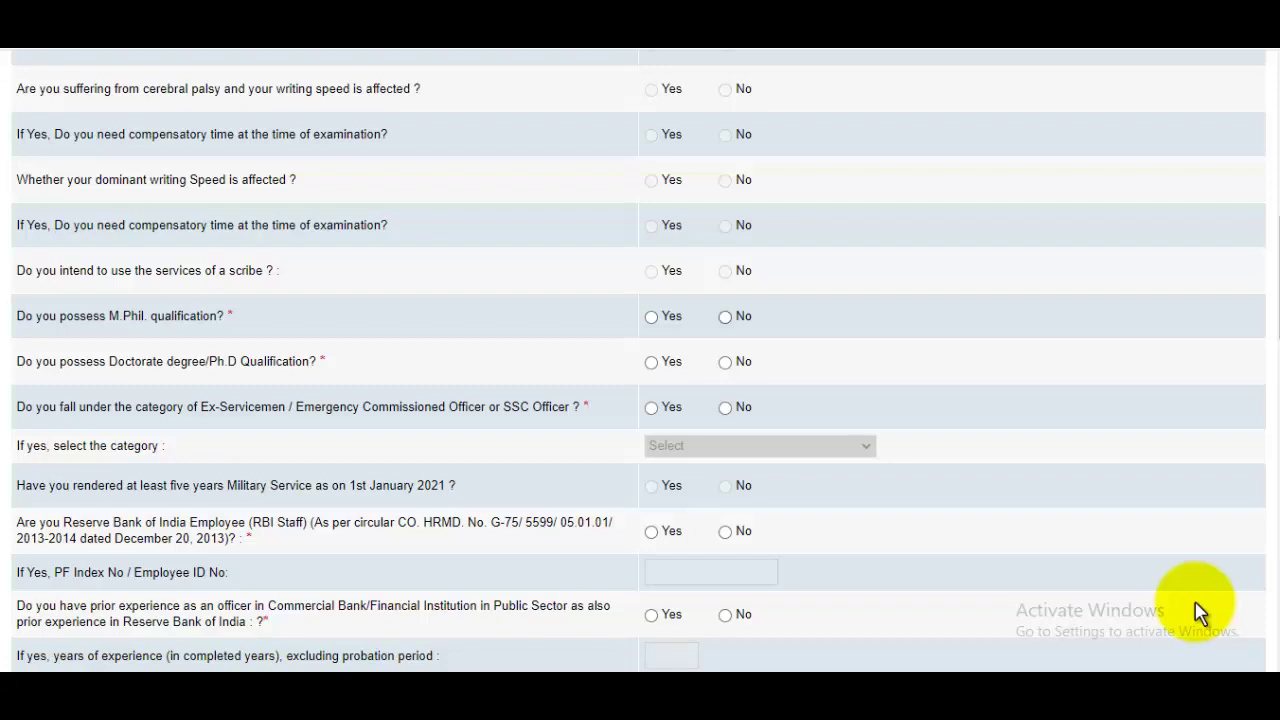
pyautogui.press('space')
pyautogui.click(725, 362)
pyautogui.click(725, 407)
# Step: Answer No to RBI employee, prior officer experience and government service questions
pyautogui.scroll(-1, 725, 407)
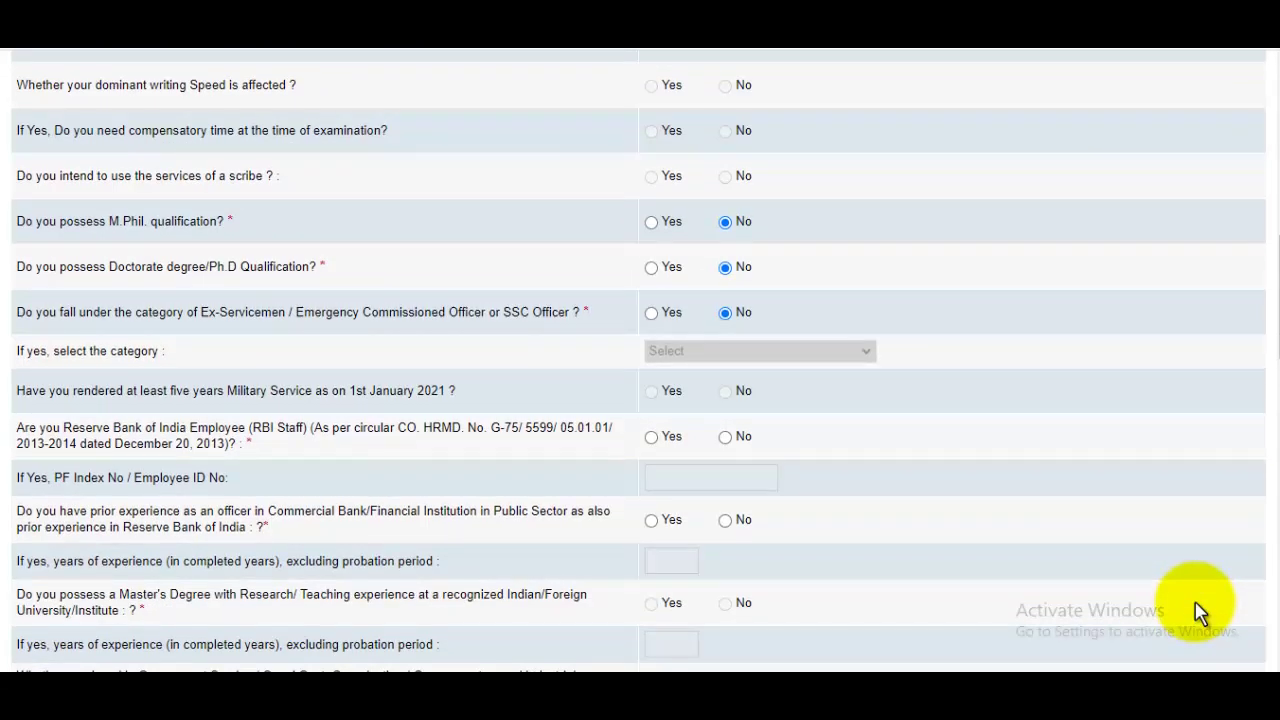
pyautogui.scroll(-2, 1200, 612)
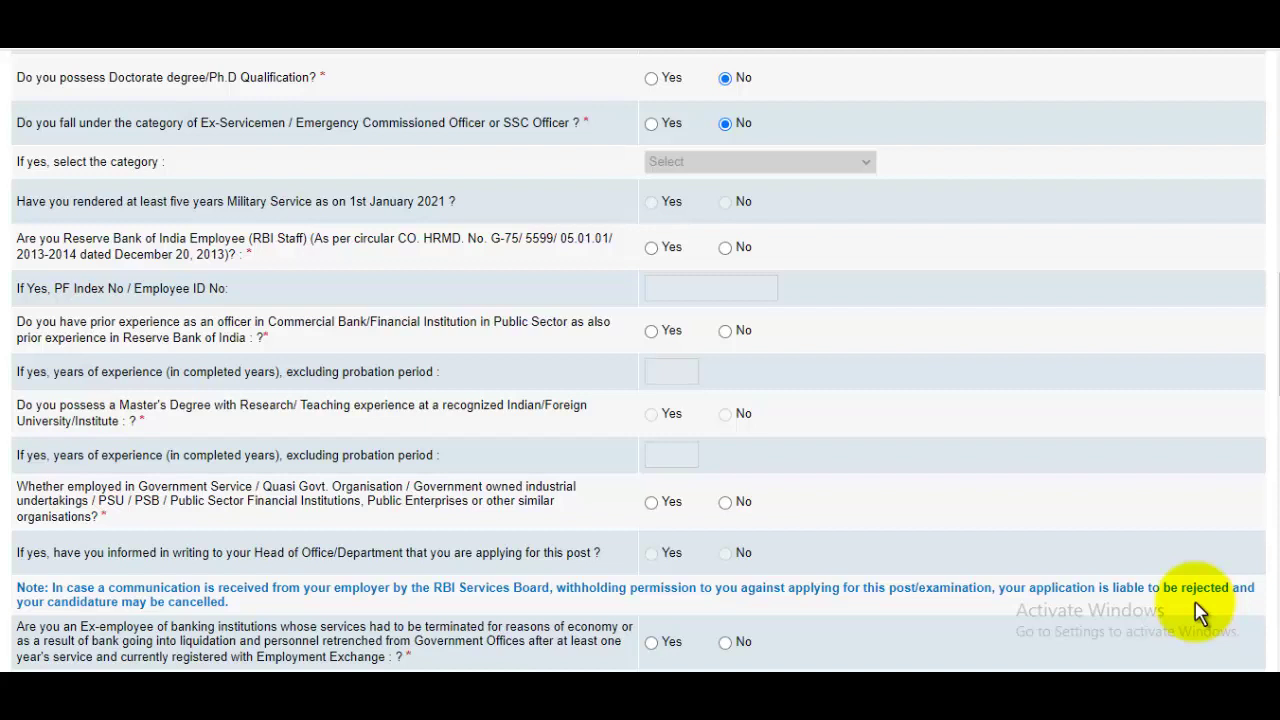
pyautogui.click(725, 248)
pyautogui.press('space')
pyautogui.scroll(-1, 1200, 612)
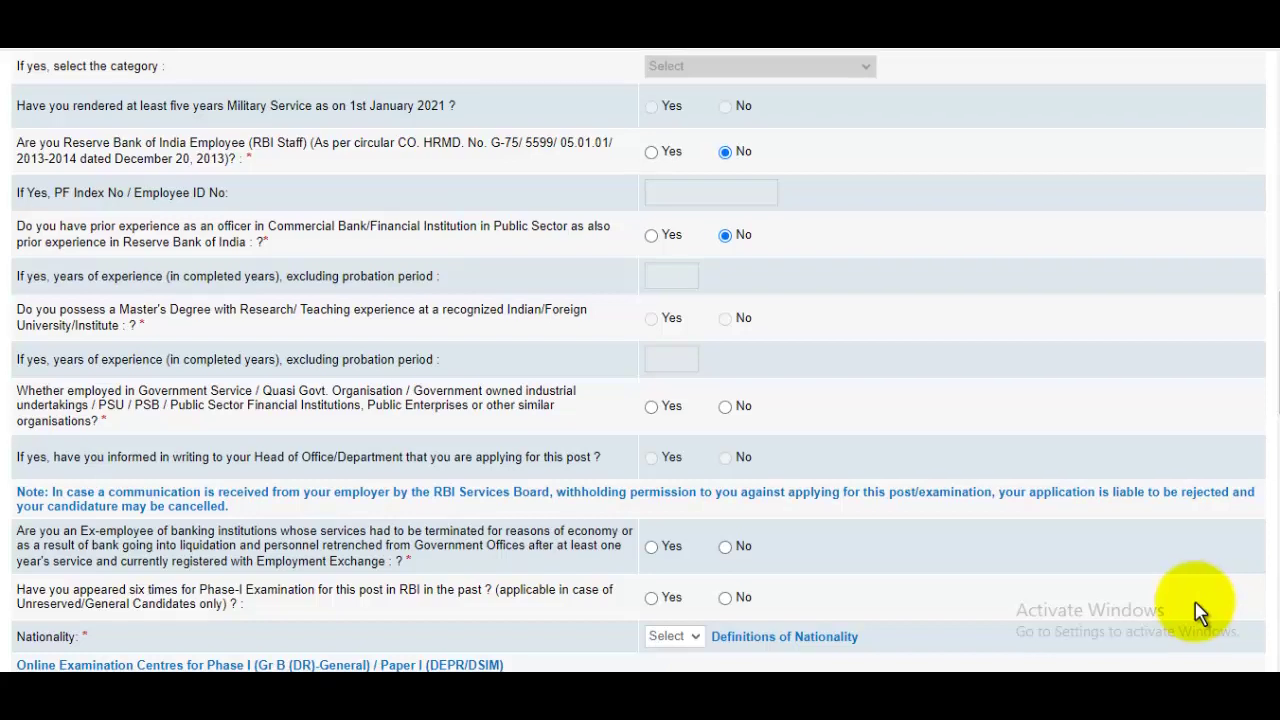
pyautogui.scroll(-1, 1200, 610)
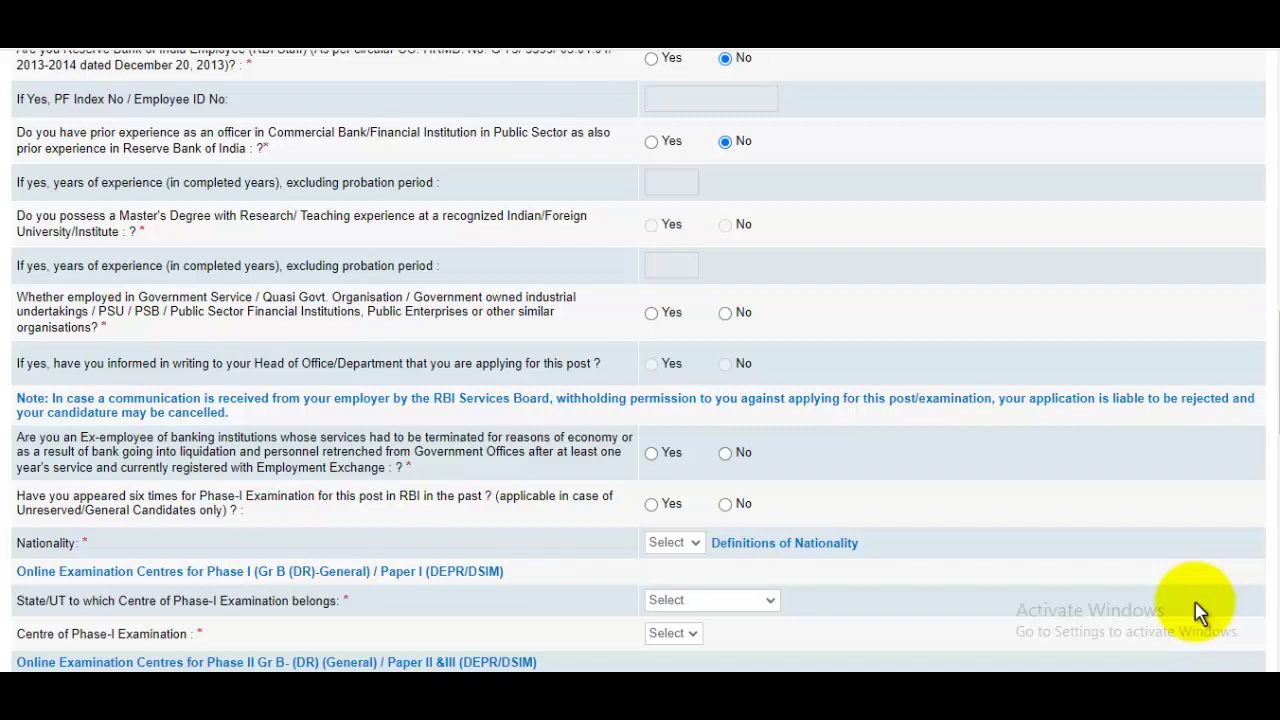
pyautogui.press('Right')
pyautogui.scroll(-2, 1200, 612)
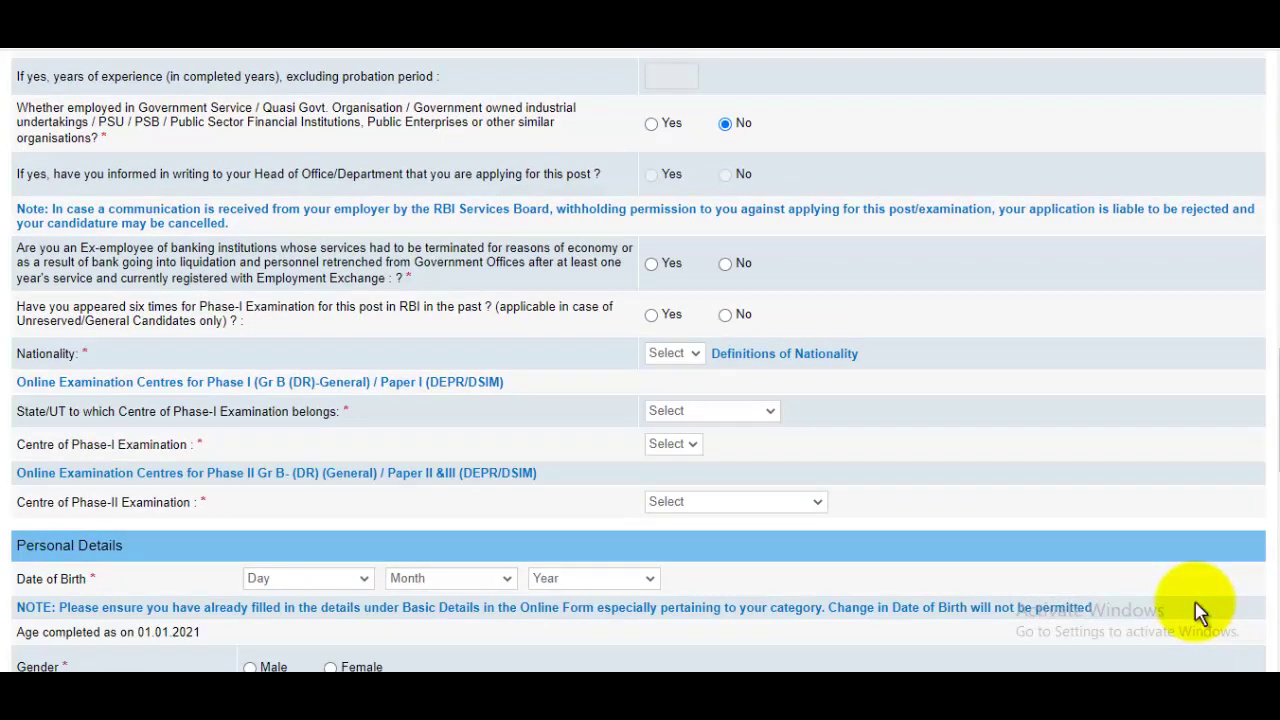
# Step: Answer No to the banking ex-employee question and set nationality to Indian
pyautogui.press('Tab')
pyautogui.press('Right')
pyautogui.press('Right')
pyautogui.press('space')
pyautogui.press('Down')
pyautogui.press('Return')
# Step: Set the Phase-I examination state to Uttar Pradesh
pyautogui.press('space')
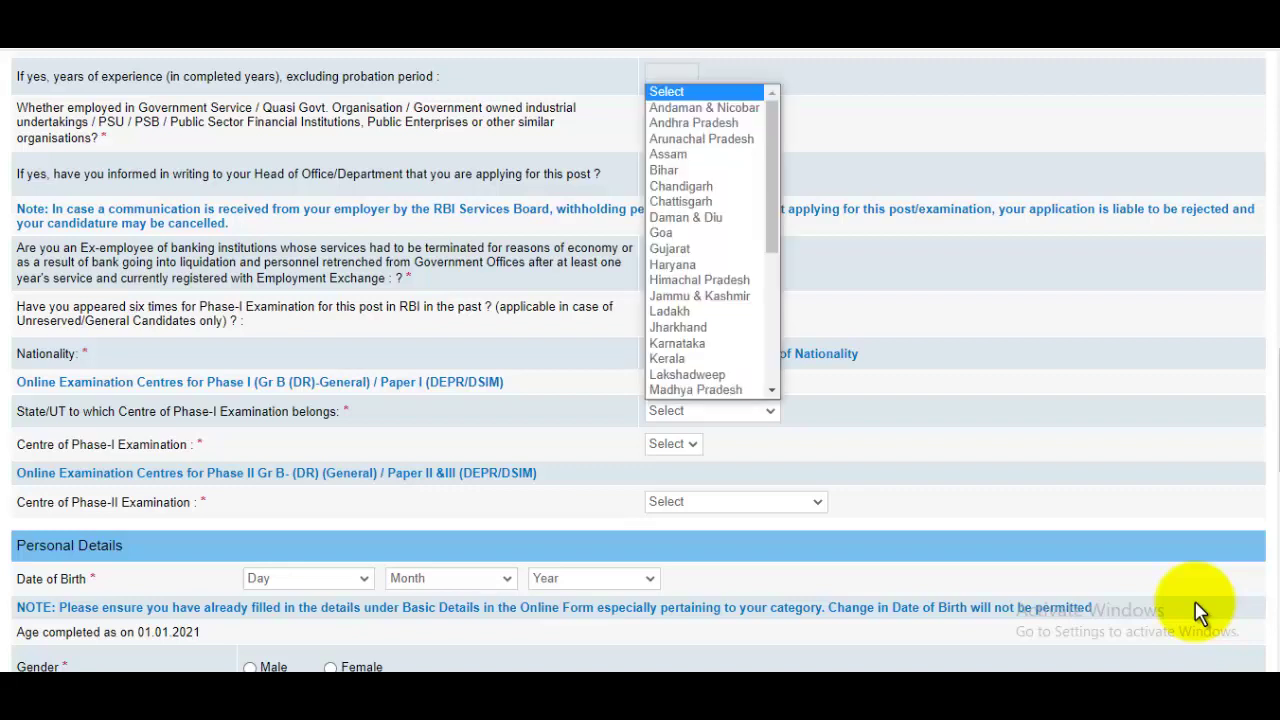
pyautogui.press('Down')
pyautogui.press('Down')
pyautogui.press('Down')
pyautogui.press('Down')
pyautogui.press('Down')
pyautogui.press('Down')
pyautogui.press('Down')
pyautogui.press('Down')
pyautogui.press('Down')
pyautogui.press('Down')
pyautogui.press('Down')
pyautogui.press('Down')
pyautogui.press('Down')
pyautogui.press('Down')
pyautogui.press('Down')
pyautogui.press('Down')
pyautogui.press('Down')
pyautogui.press('Down')
pyautogui.press('Down')
pyautogui.press('Down')
pyautogui.press('Up')
pyautogui.press('Up')
pyautogui.press('Up')
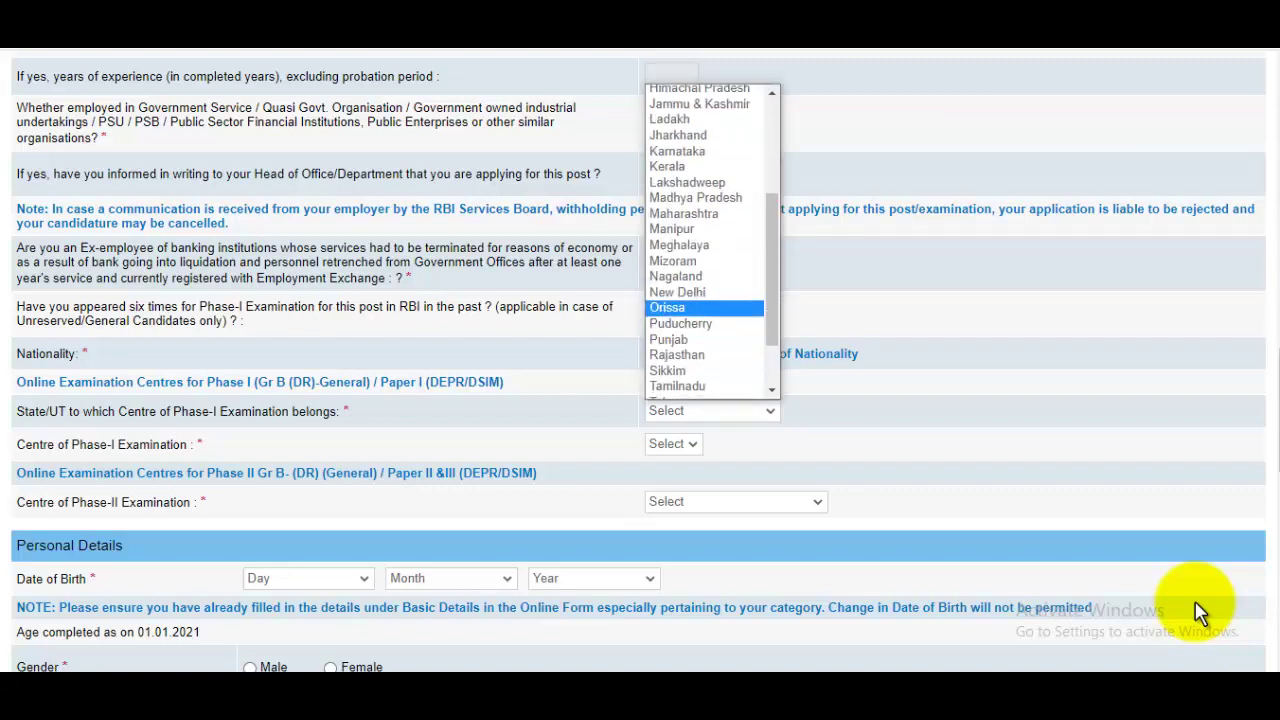
pyautogui.press('Down')
pyautogui.press('Down')
pyautogui.press('Down')
pyautogui.press('Down')
pyautogui.press('Down')
pyautogui.press('Down')
pyautogui.press('Down')
pyautogui.press('Down')
pyautogui.press('Escape')
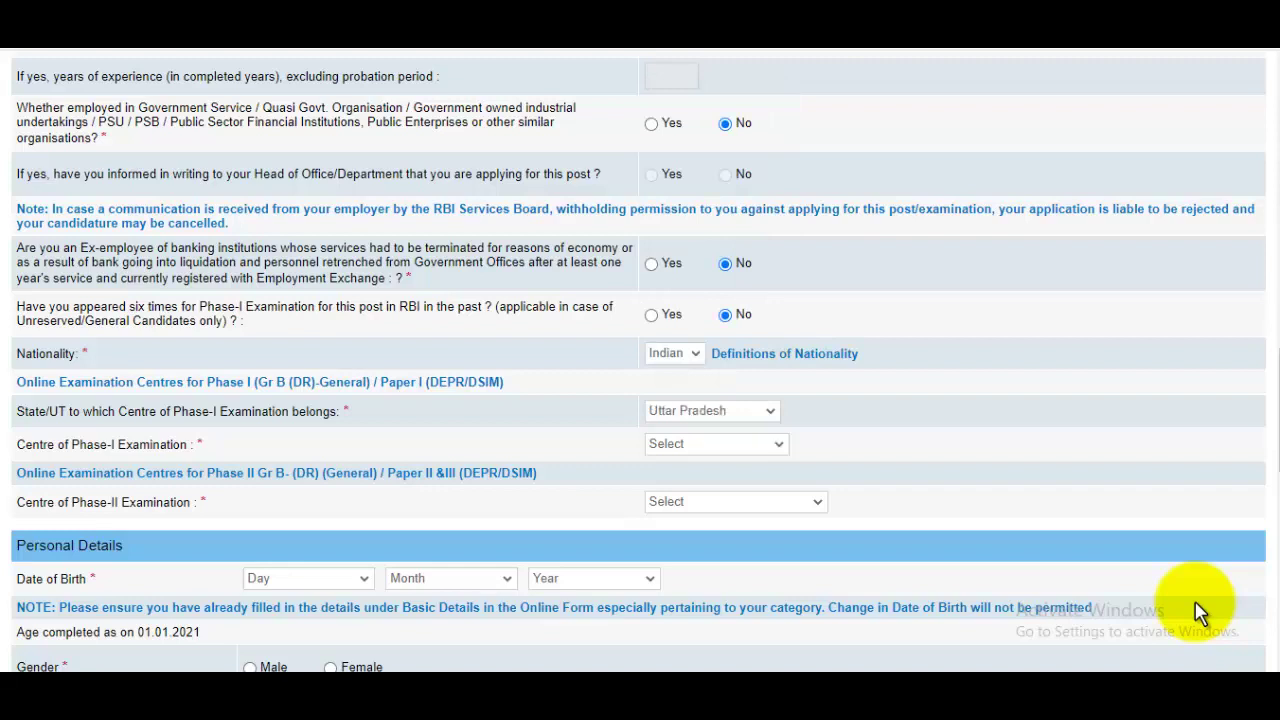
# Step: Choose Meerut as the Phase-I centre and Kanpur as the Phase-II centre
pyautogui.press('Tab')
pyautogui.press('space')
pyautogui.press('Down')
pyautogui.press('Down')
pyautogui.press('Down')
pyautogui.press('Down')
pyautogui.press('Down')
pyautogui.press('Down')
pyautogui.press('Down')
pyautogui.press('Down')
pyautogui.press('Down')
pyautogui.press('Down')
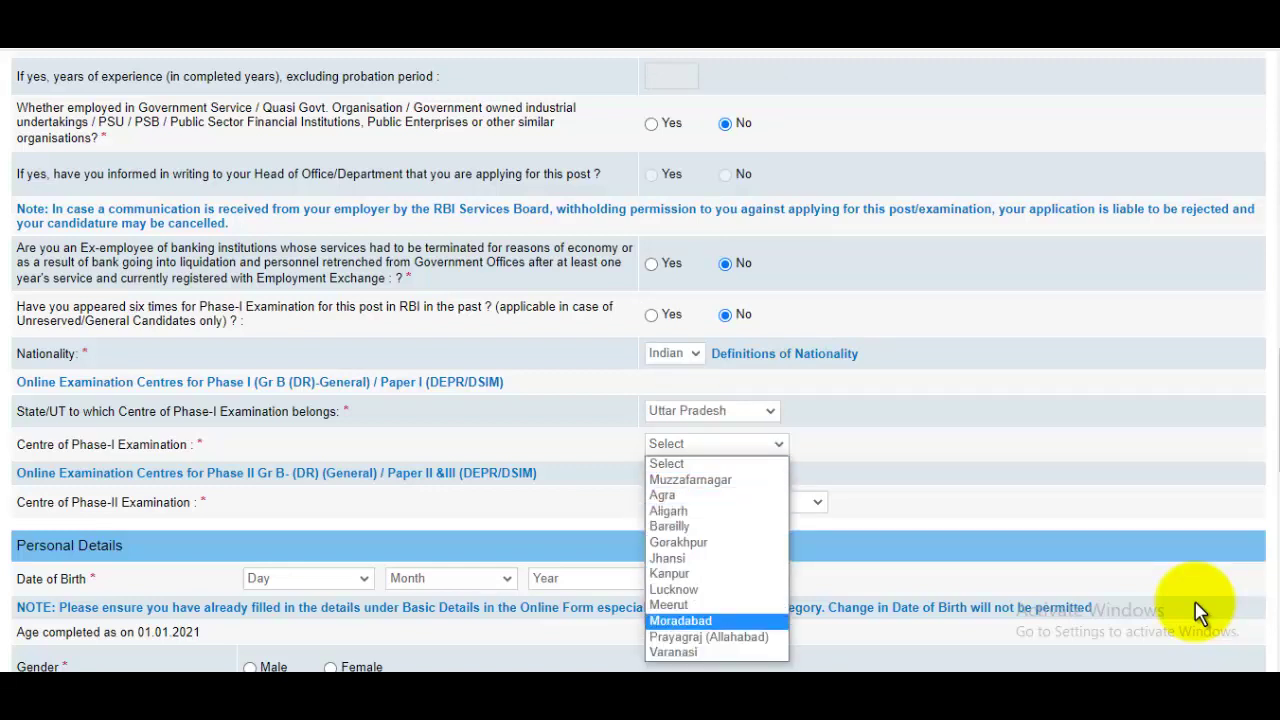
pyautogui.press('Up')
pyautogui.press('Up')
pyautogui.press('Up')
pyautogui.press('Up')
pyautogui.press('Up')
pyautogui.press('Up')
pyautogui.press('Up')
pyautogui.press('Up')
pyautogui.press('Up')
pyautogui.press('Up')
pyautogui.press('Down')
pyautogui.press('Down')
pyautogui.press('Down')
pyautogui.press('Down')
pyautogui.press('Down')
pyautogui.press('Down')
pyautogui.press('Down')
pyautogui.press('Up')
pyautogui.press('Up')
pyautogui.press('Up')
pyautogui.press('Up')
pyautogui.press('Down')
pyautogui.press('Down')
pyautogui.press('Down')
pyautogui.press('Down')
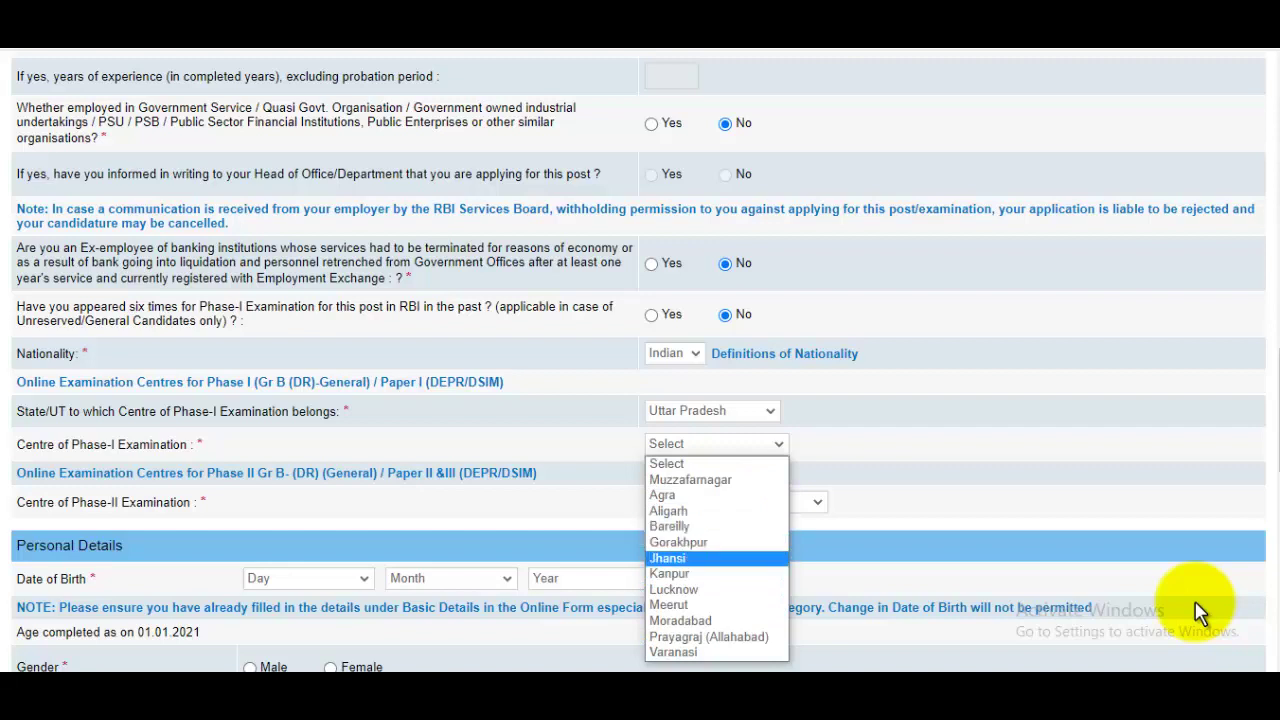
pyautogui.press('Down')
pyautogui.press('Return')
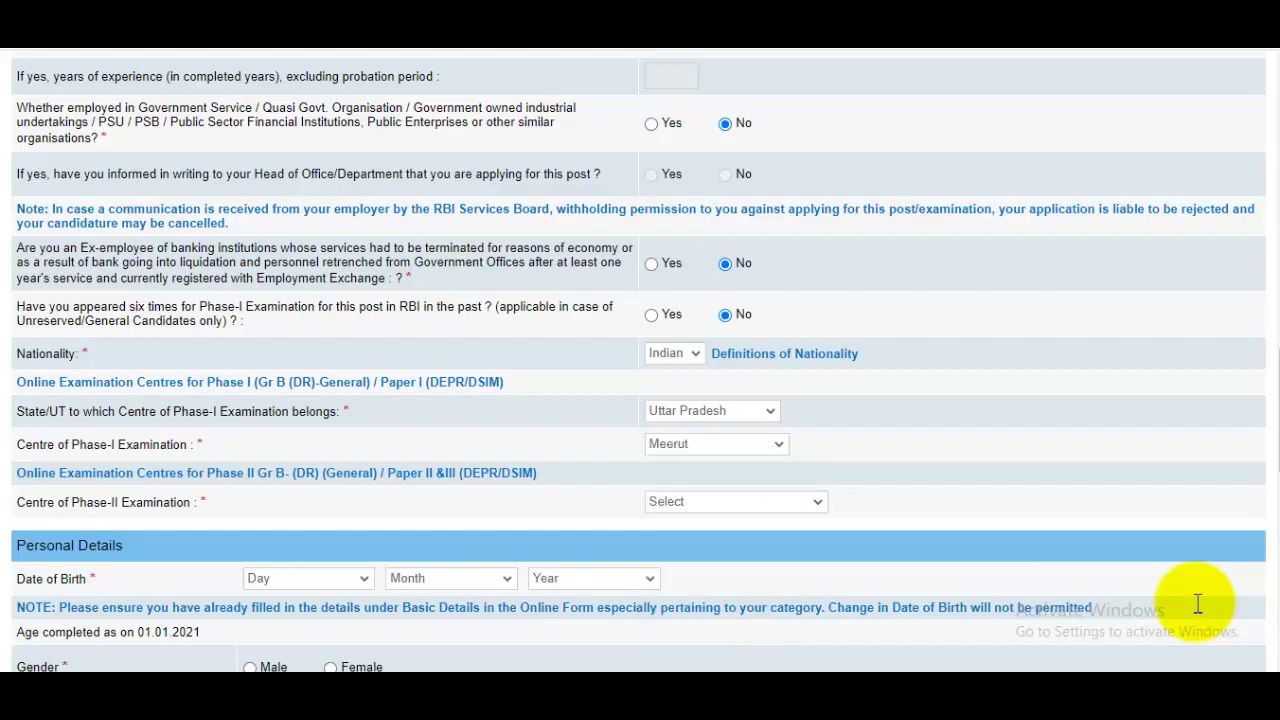
pyautogui.click(736, 502)
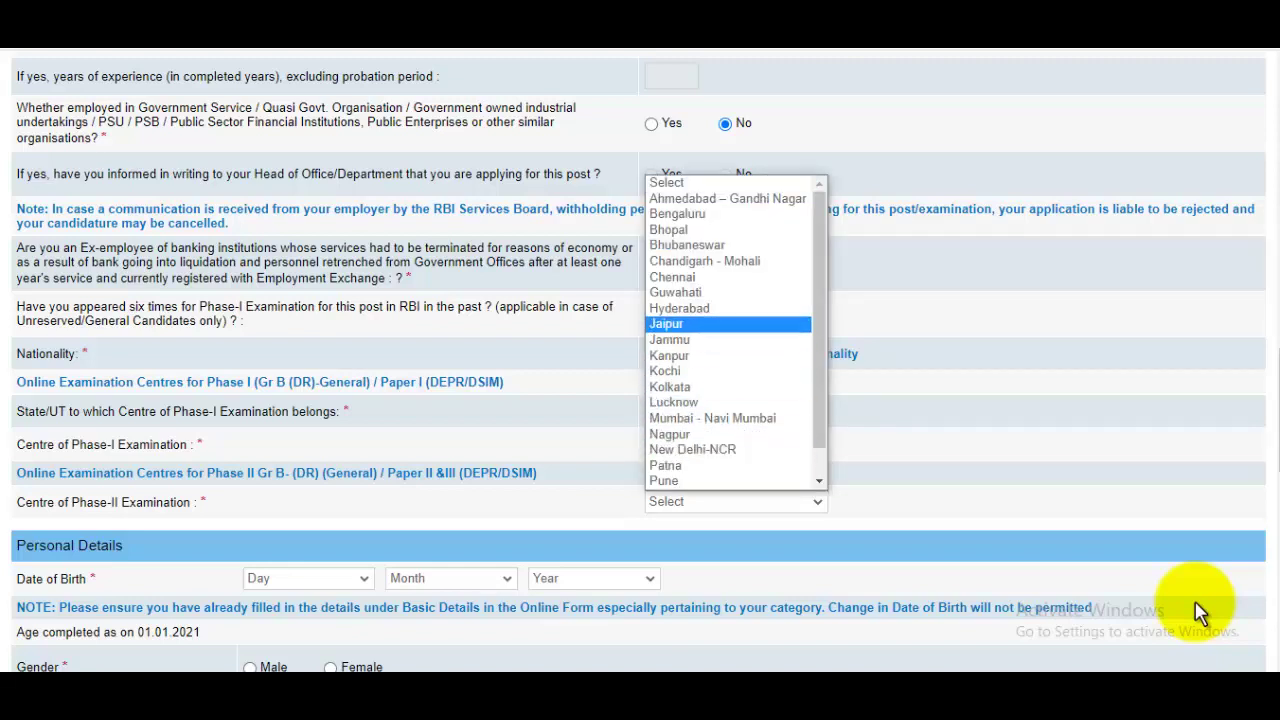
pyautogui.press('Return')
pyautogui.scroll(-3, 1200, 612)
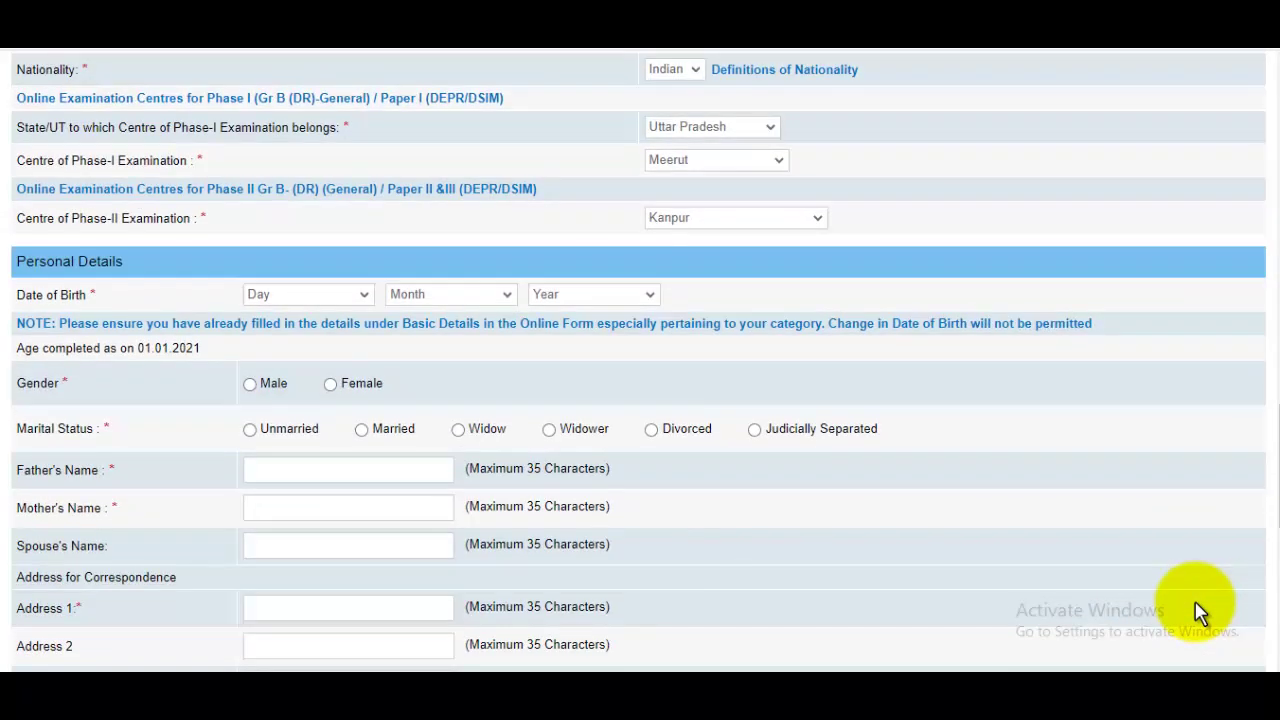
pyautogui.click(307, 294)
pyautogui.press('Down')
pyautogui.press('Down')
pyautogui.press('Return')
pyautogui.click(450, 294)
pyautogui.click(430, 392)
pyautogui.click(593, 294)
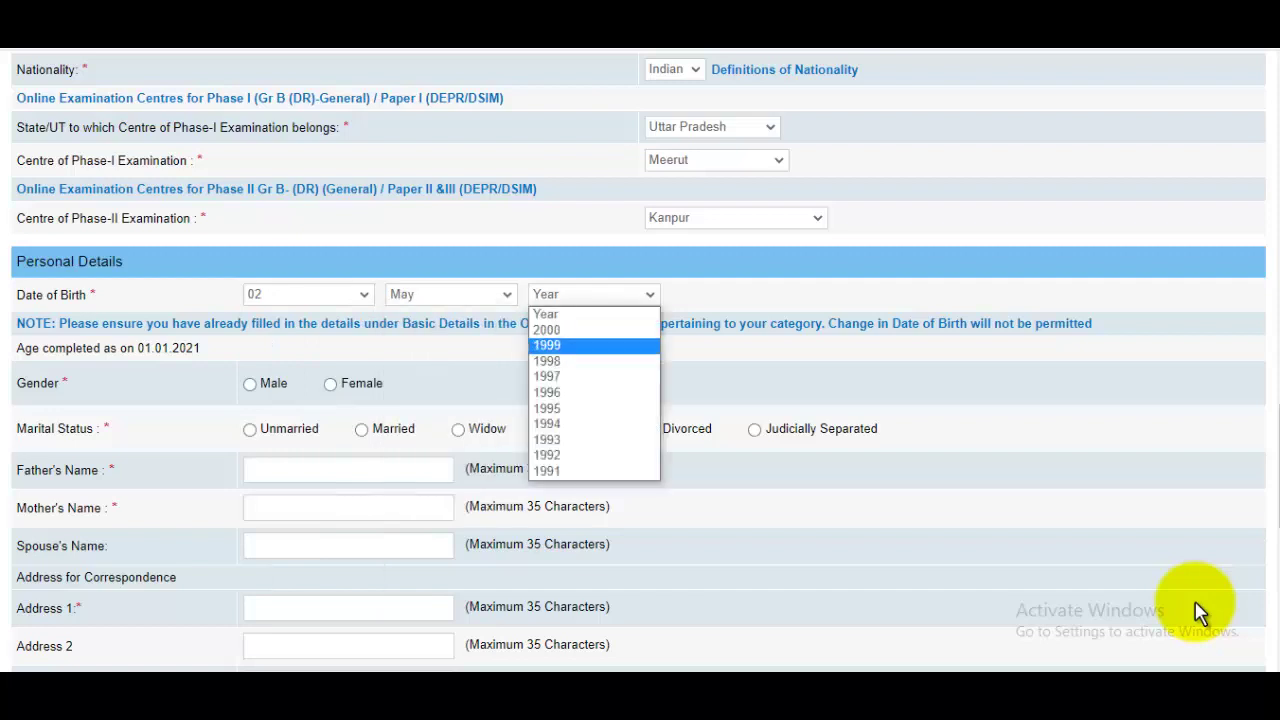
pyautogui.press('Down')
pyautogui.press('Down')
pyautogui.press('Return')
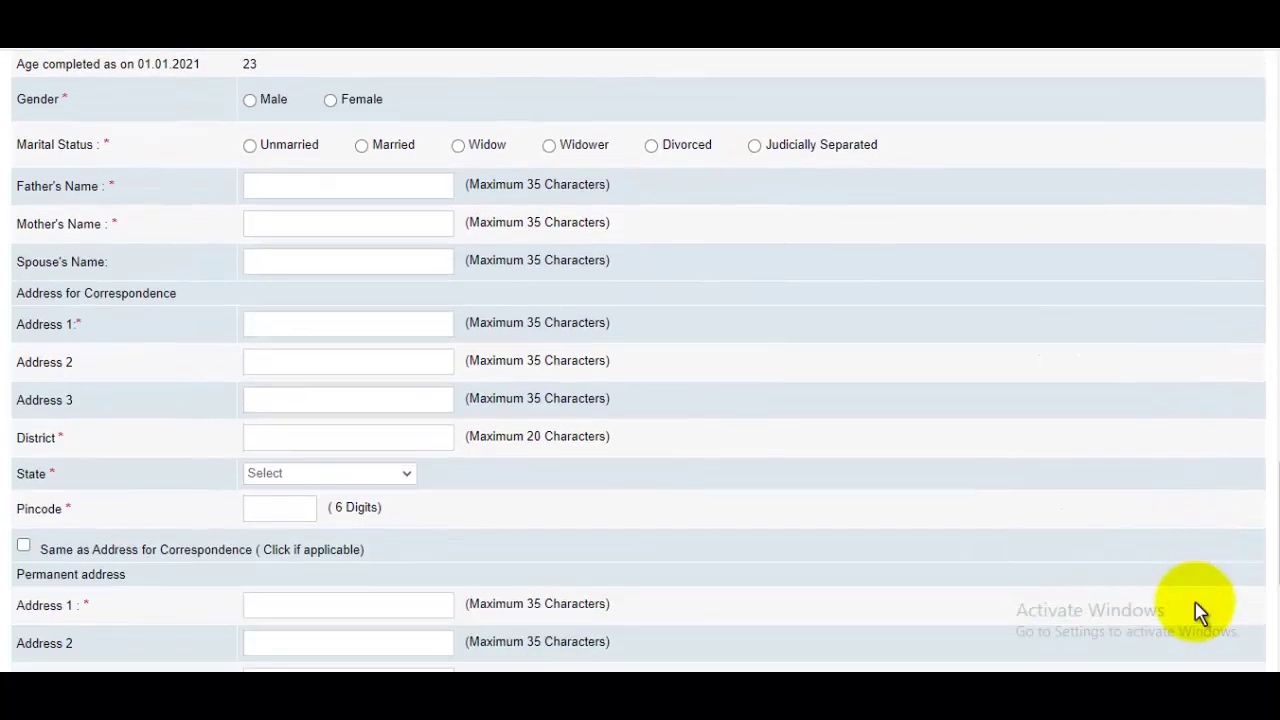
pyautogui.press('space')
pyautogui.press('Tab')
pyautogui.press('space')
# Step: Enter the father's and mother's names
pyautogui.press('Tab')
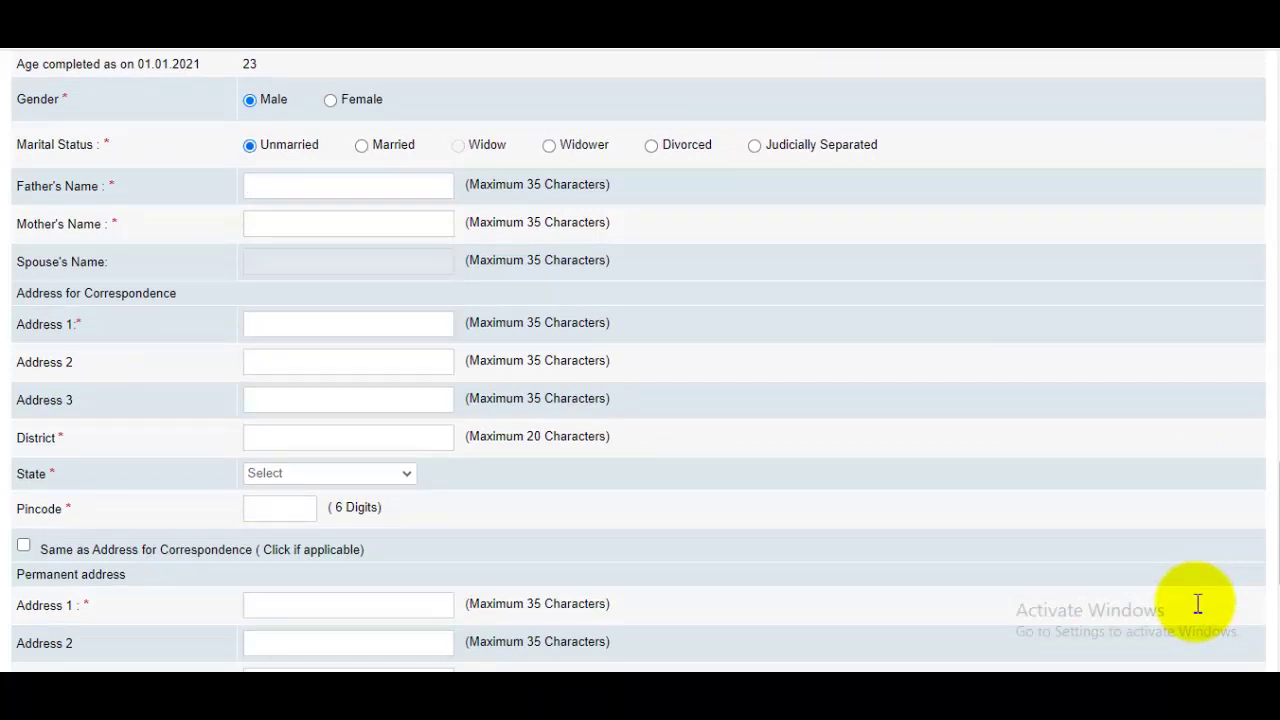
pyautogui.press('Tab')
pyautogui.write('Sazada')
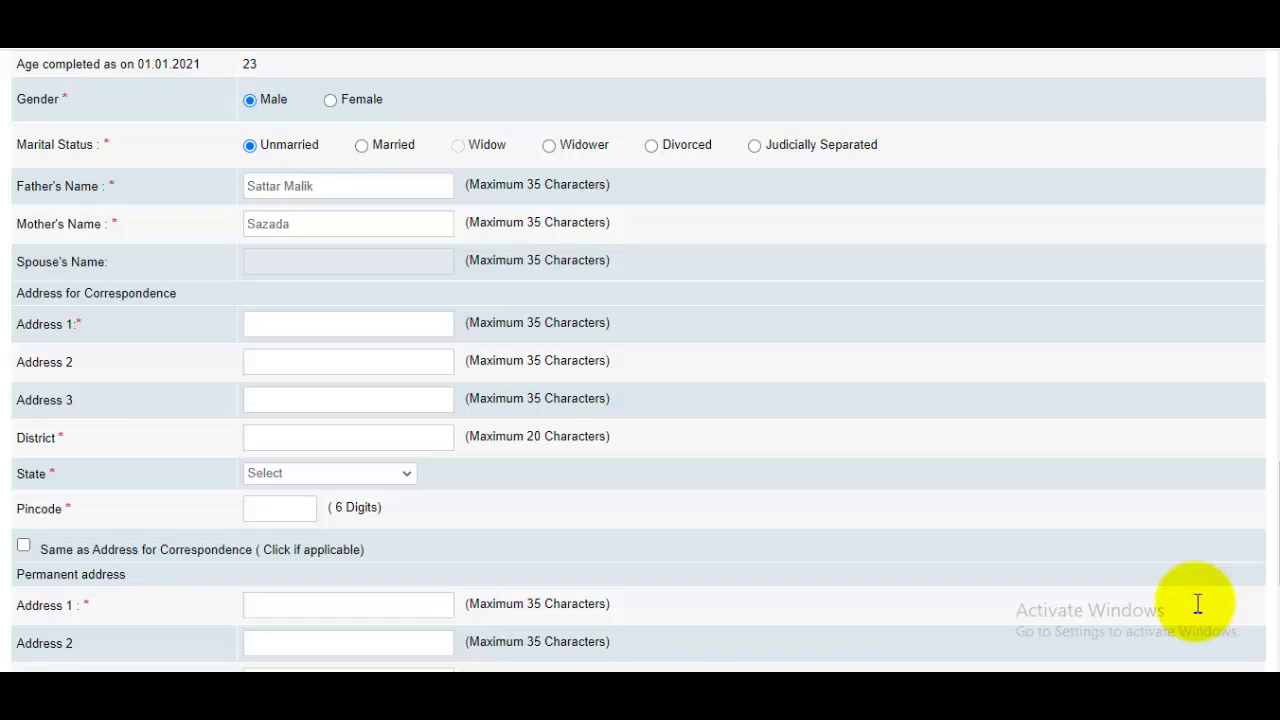
# Step: Fill in the two correspondence address lines and the district
pyautogui.press('Tab')
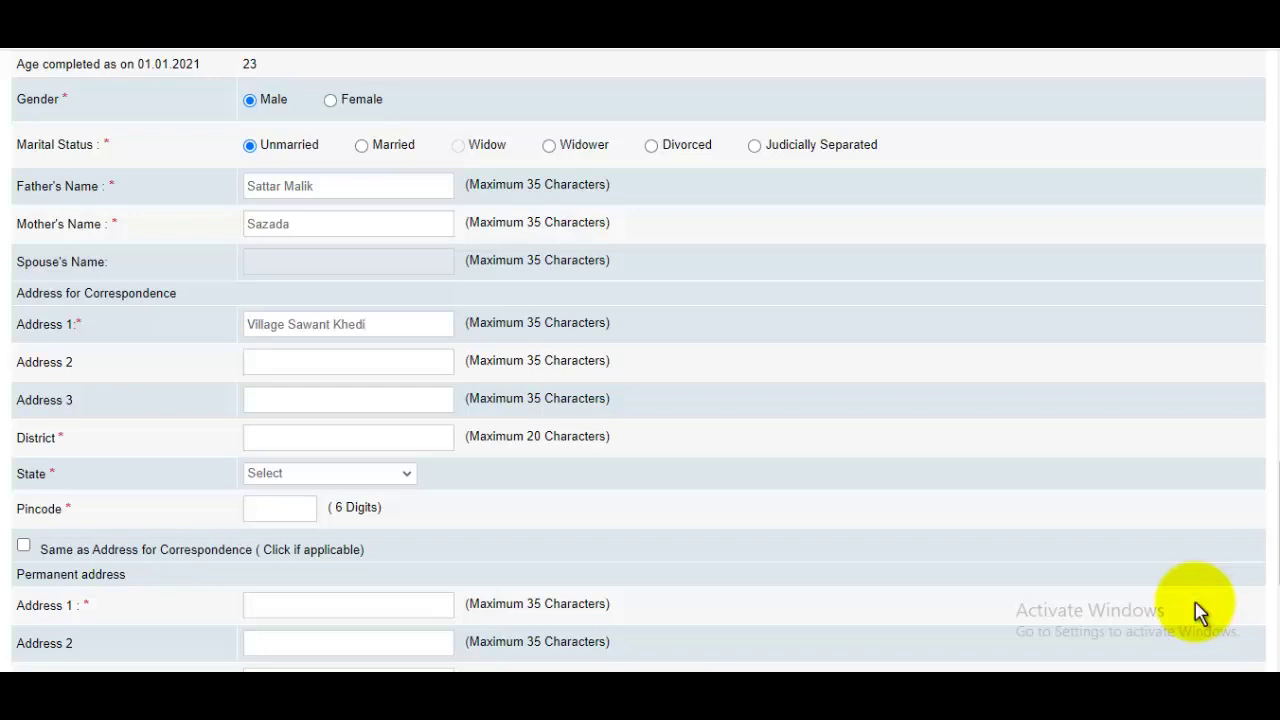
pyautogui.press('Tab')
pyautogui.press('Tab')
pyautogui.press('Tab')
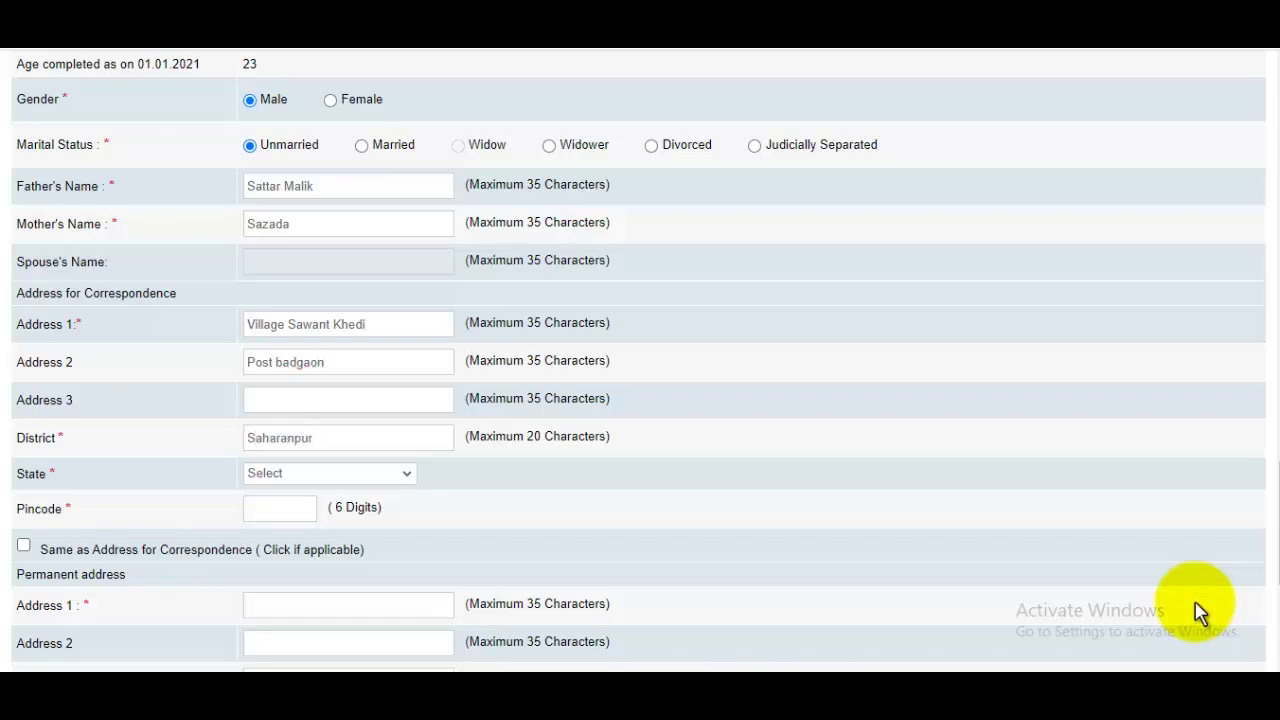
# Step: Set the address state to Uttar Pradesh and enter the pincode
pyautogui.press('Tab')
pyautogui.press('space')
pyautogui.press('Down')
pyautogui.press('Down')
pyautogui.press('Down')
pyautogui.press('Down')
pyautogui.press('Down')
pyautogui.press('Down')
pyautogui.press('Down')
pyautogui.press('Down')
pyautogui.press('Down')
pyautogui.press('Down')
pyautogui.press('Down')
pyautogui.press('Down')
pyautogui.press('Down')
pyautogui.press('Down')
pyautogui.press('Down')
pyautogui.press('Down')
pyautogui.press('Down')
pyautogui.press('Down')
pyautogui.press('Down')
pyautogui.press('Down')
pyautogui.press('Up')
pyautogui.press('Up')
pyautogui.press('Up')
pyautogui.press('Return')
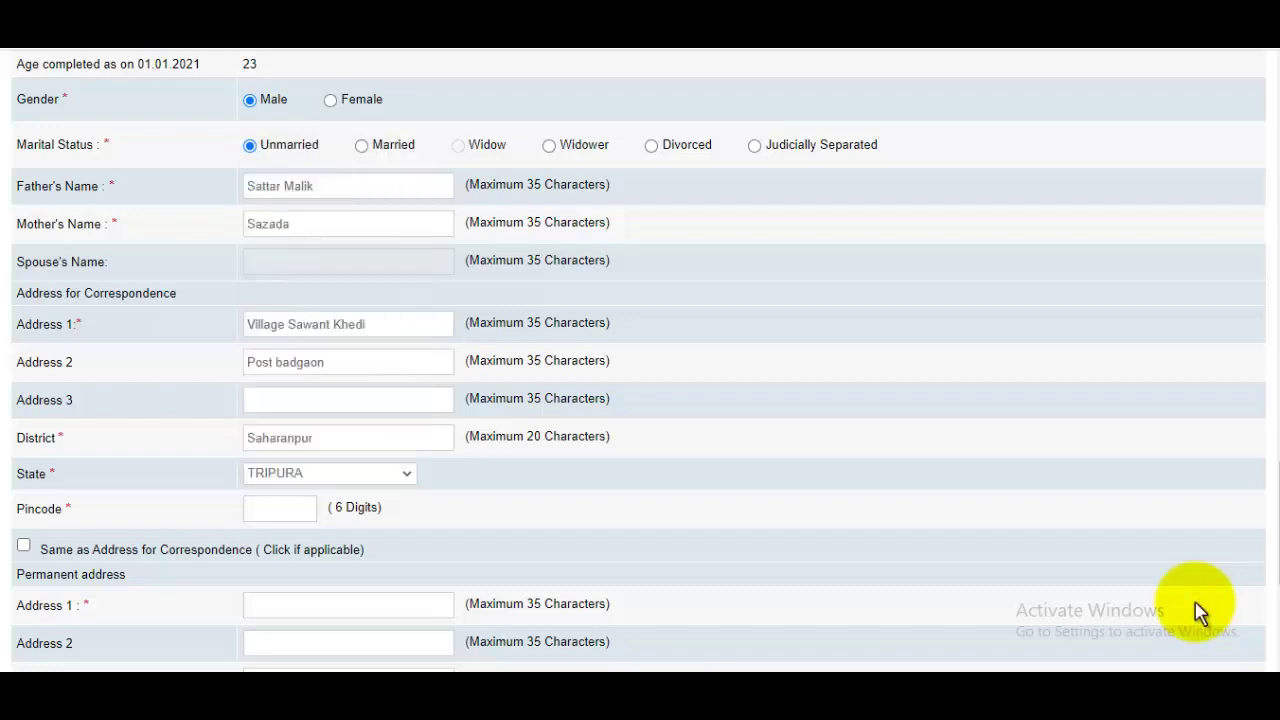
pyautogui.press('space')
pyautogui.press('Up')
pyautogui.press('Up')
pyautogui.press('Up')
pyautogui.press('Up')
pyautogui.press('Up')
pyautogui.press('Up')
pyautogui.press('Up')
pyautogui.press('Up')
pyautogui.press('Up')
pyautogui.press('Up')
pyautogui.press('Up')
pyautogui.press('Up')
pyautogui.press('Up')
pyautogui.press('Up')
pyautogui.press('Up')
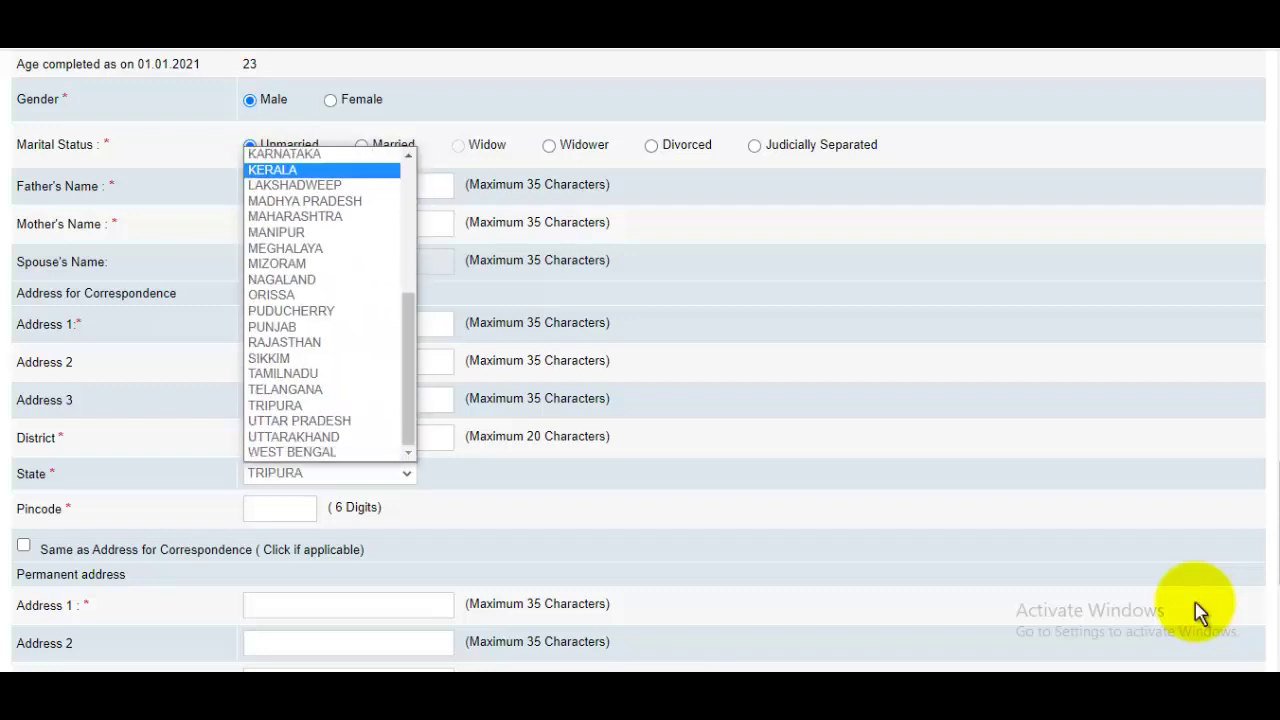
pyautogui.press('Down')
pyautogui.press('Down')
pyautogui.press('Down')
pyautogui.press('Down')
pyautogui.press('Down')
pyautogui.press('Down')
pyautogui.press('Down')
pyautogui.press('Down')
pyautogui.press('Down')
pyautogui.press('Down')
pyautogui.press('Down')
pyautogui.press('Down')
pyautogui.press('Down')
pyautogui.press('Down')
pyautogui.press('Down')
pyautogui.press('Down')
pyautogui.press('Down')
pyautogui.press('Up')
pyautogui.press('Return')
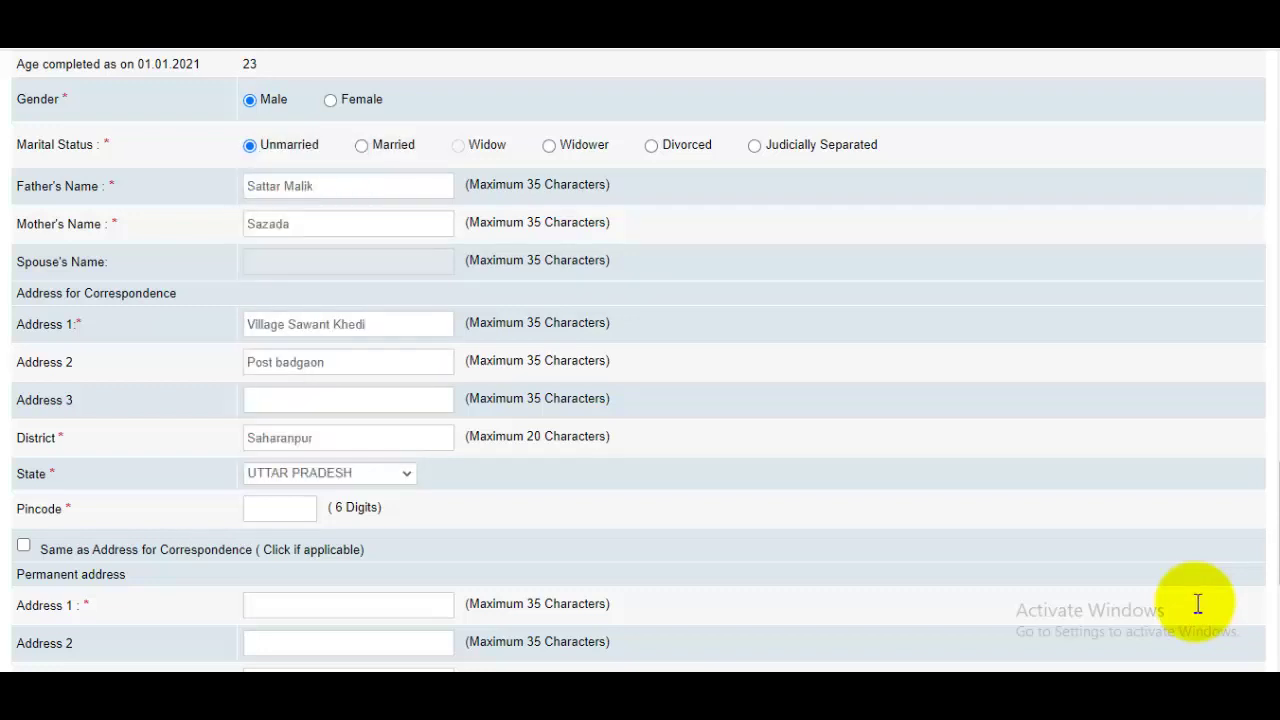
pyautogui.press('Tab')
pyautogui.write('247001')
# Step: Tick 'Same as Address for Correspondence' to copy it into the permanent address
pyautogui.scroll(-3, 1198, 603)
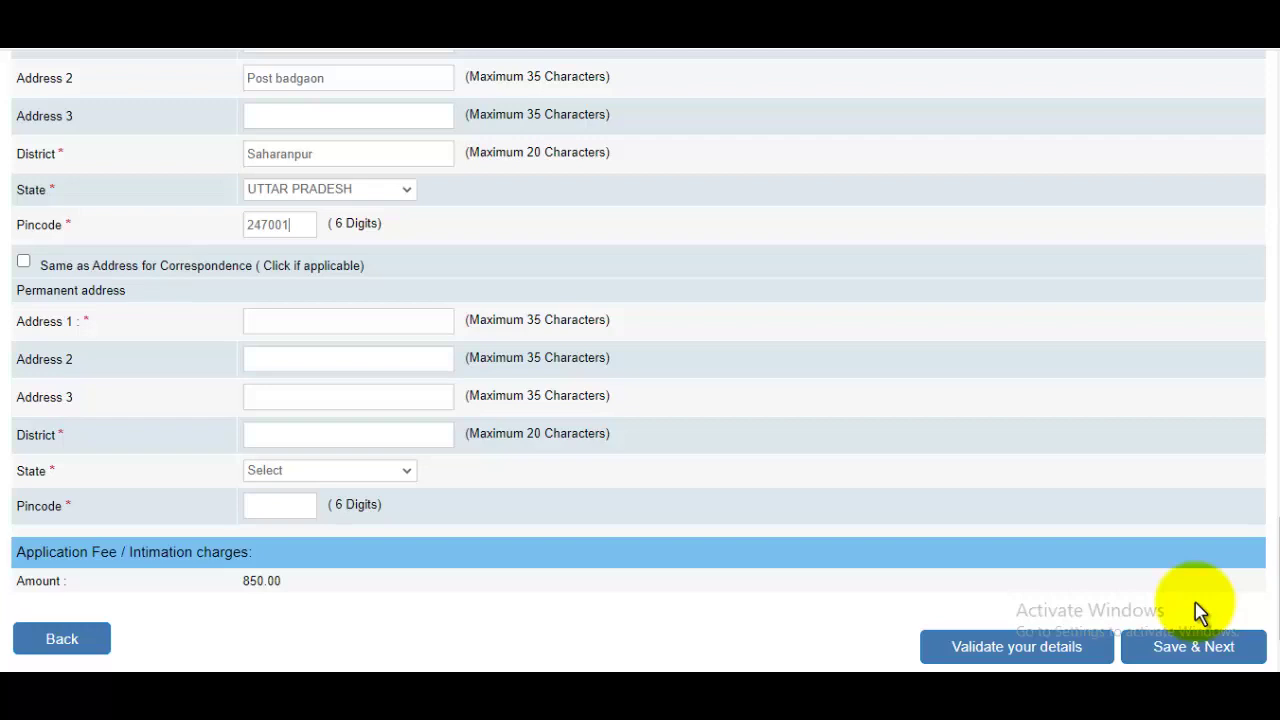
pyautogui.press('Tab')
pyautogui.press('space')
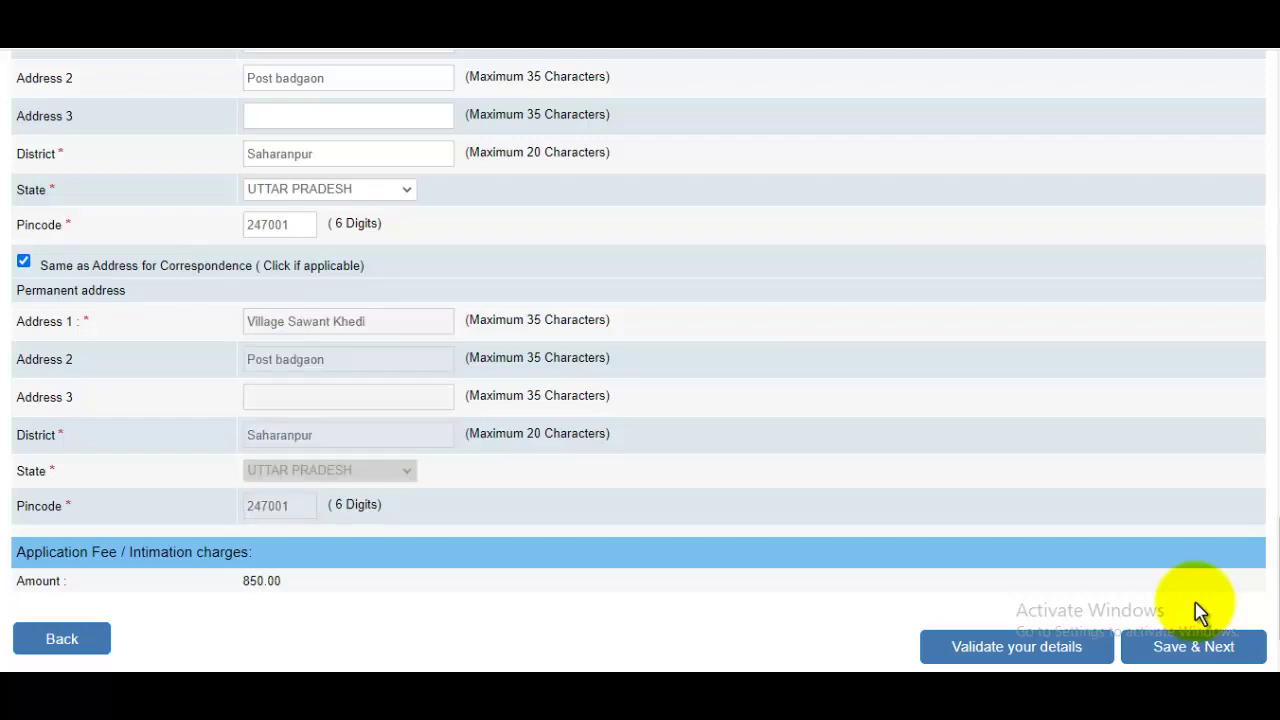
pyautogui.scroll(-1, 1200, 610)
pyautogui.scroll(7, 1200, 610)
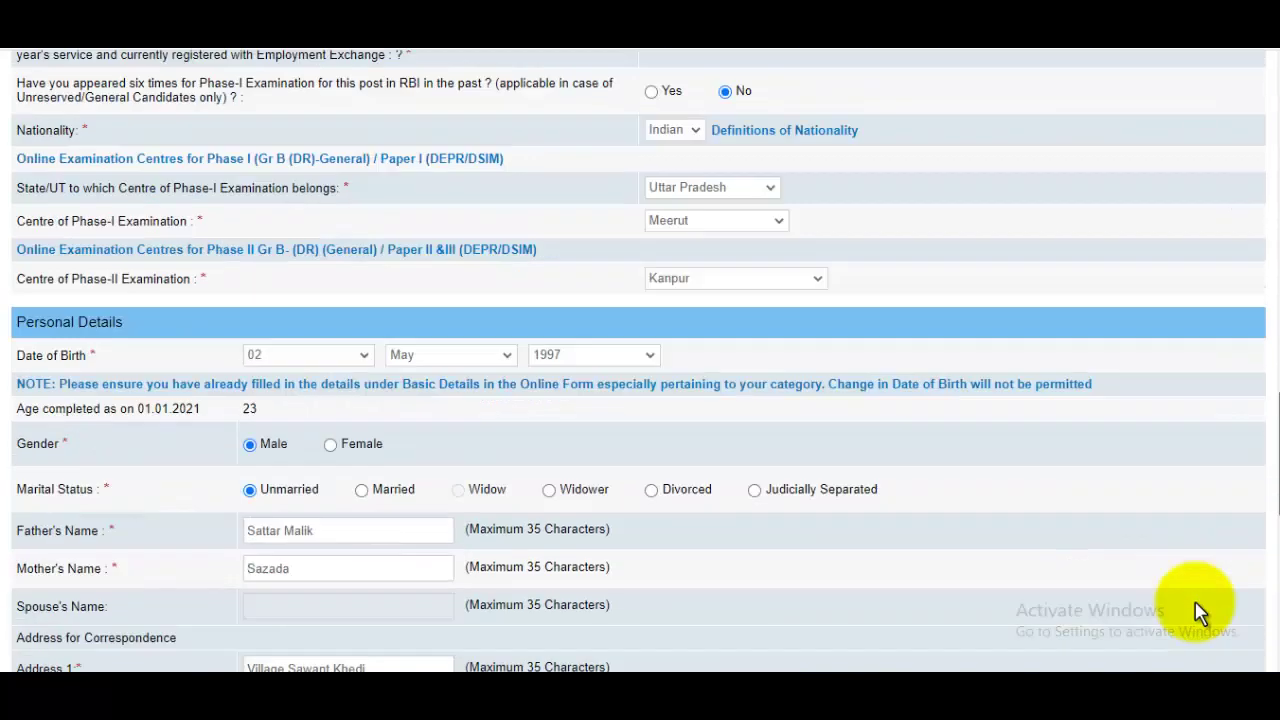
pyautogui.scroll(8, 1200, 612)
pyautogui.scroll(-15, 1200, 612)
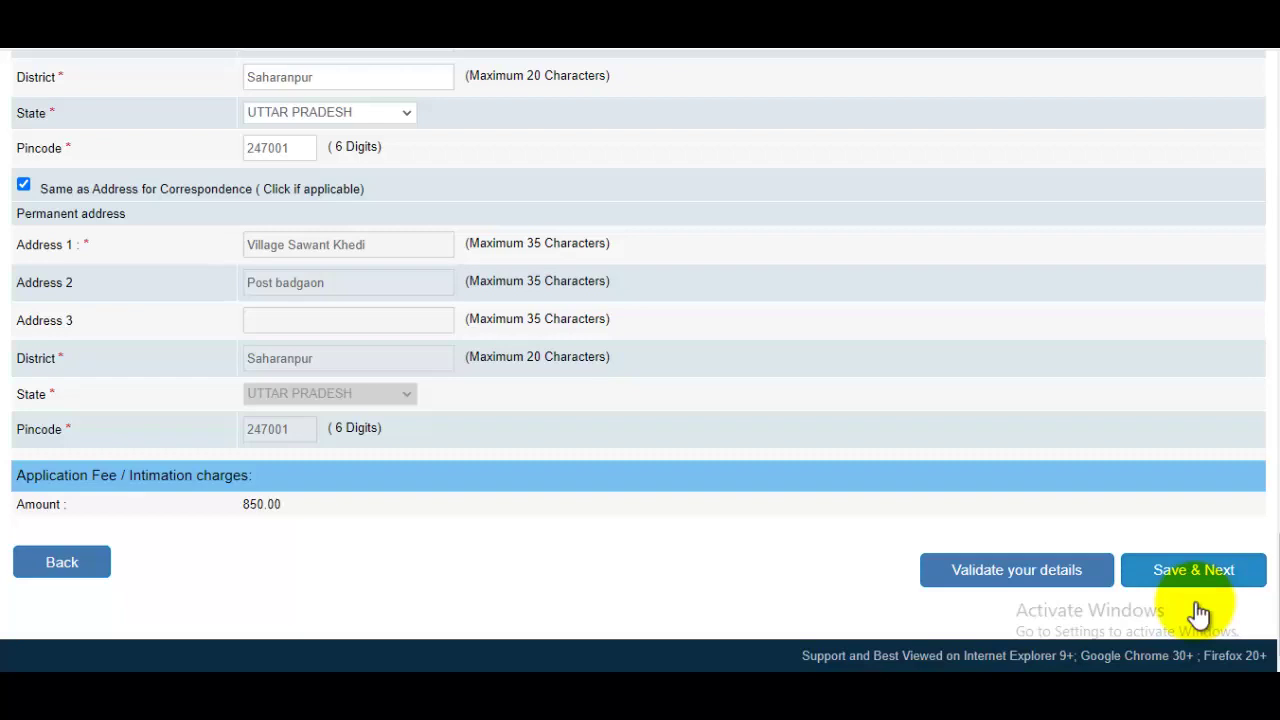
# Step: Save the entered details and continue to the qualifications section
pyautogui.click(1198, 603)
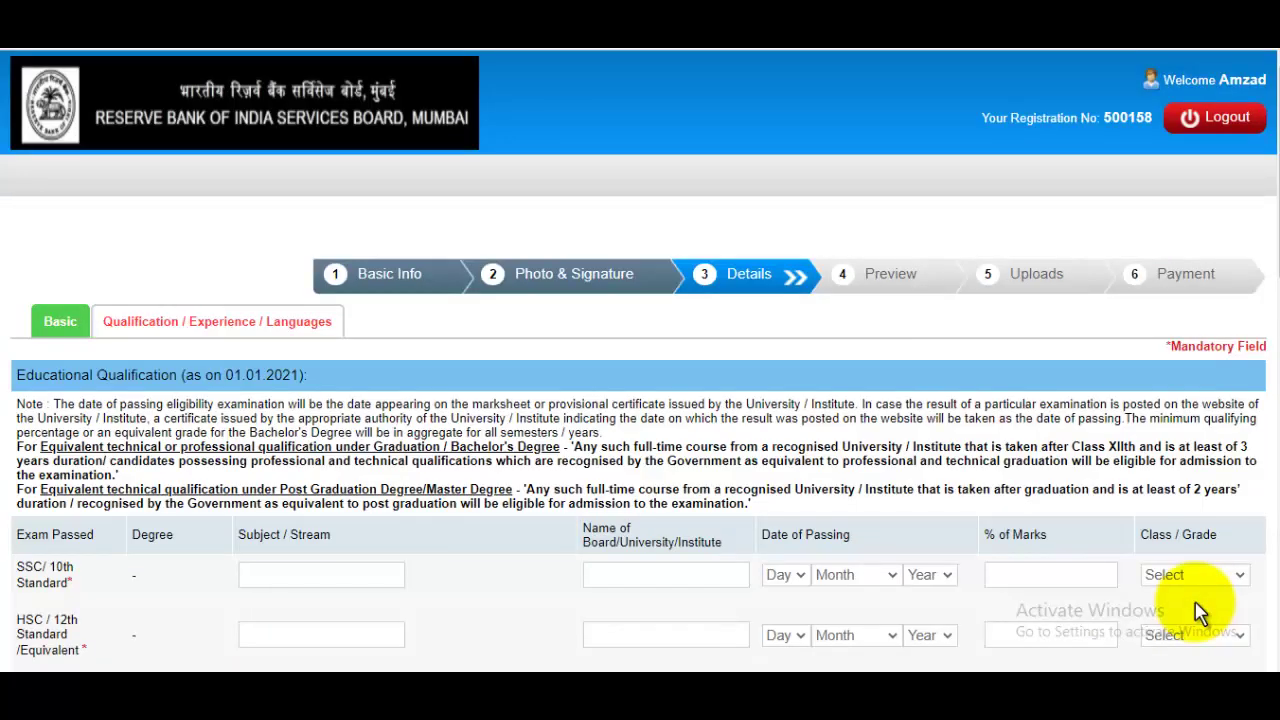
pyautogui.scroll(-1, 1200, 612)
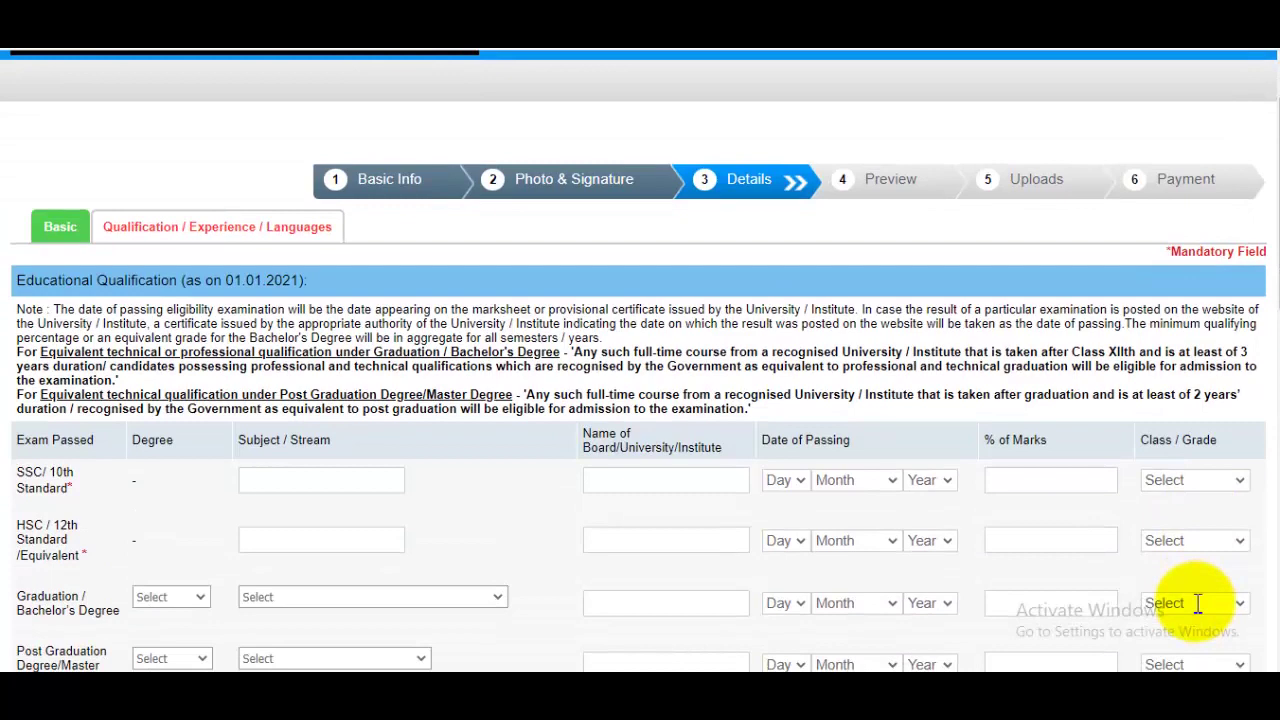
pyautogui.scroll(-2, 1200, 612)
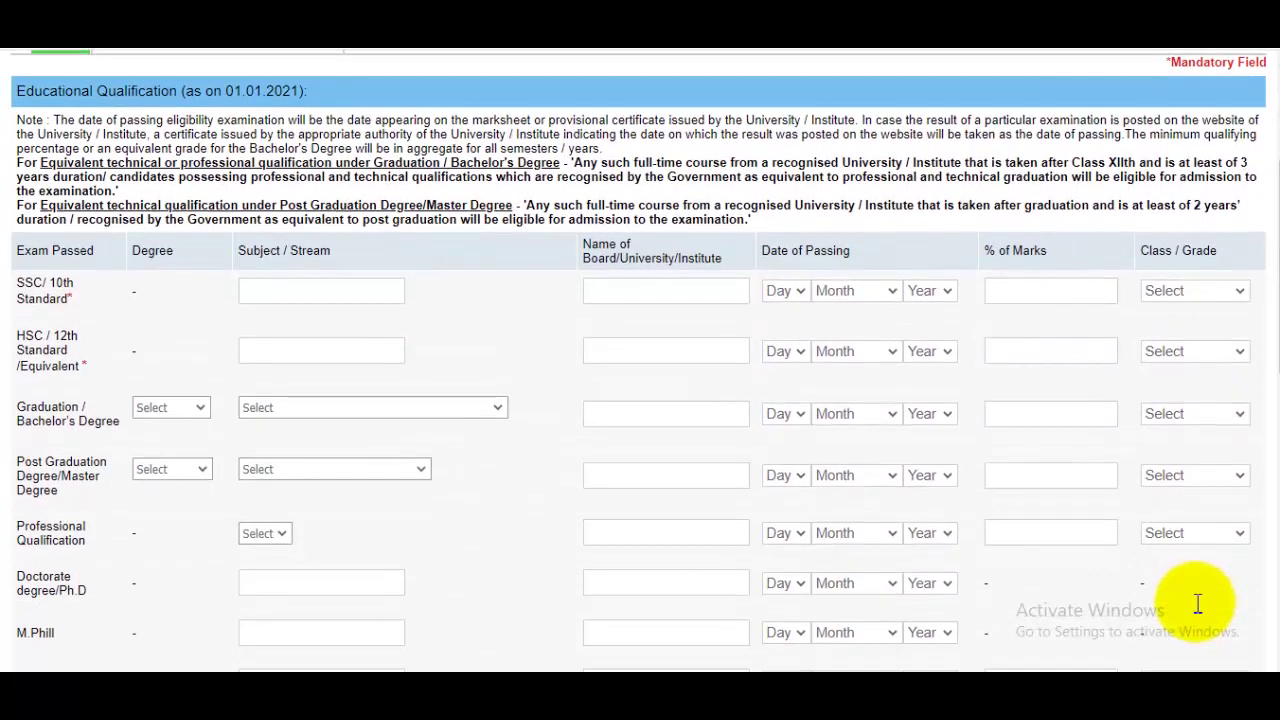
# Step: Fill the SSC row with ALL Subject, UP Board, and passing date 08 July 2010
pyautogui.write('ALL Subject')
pyautogui.press('Tab')
pyautogui.write('UP Board')
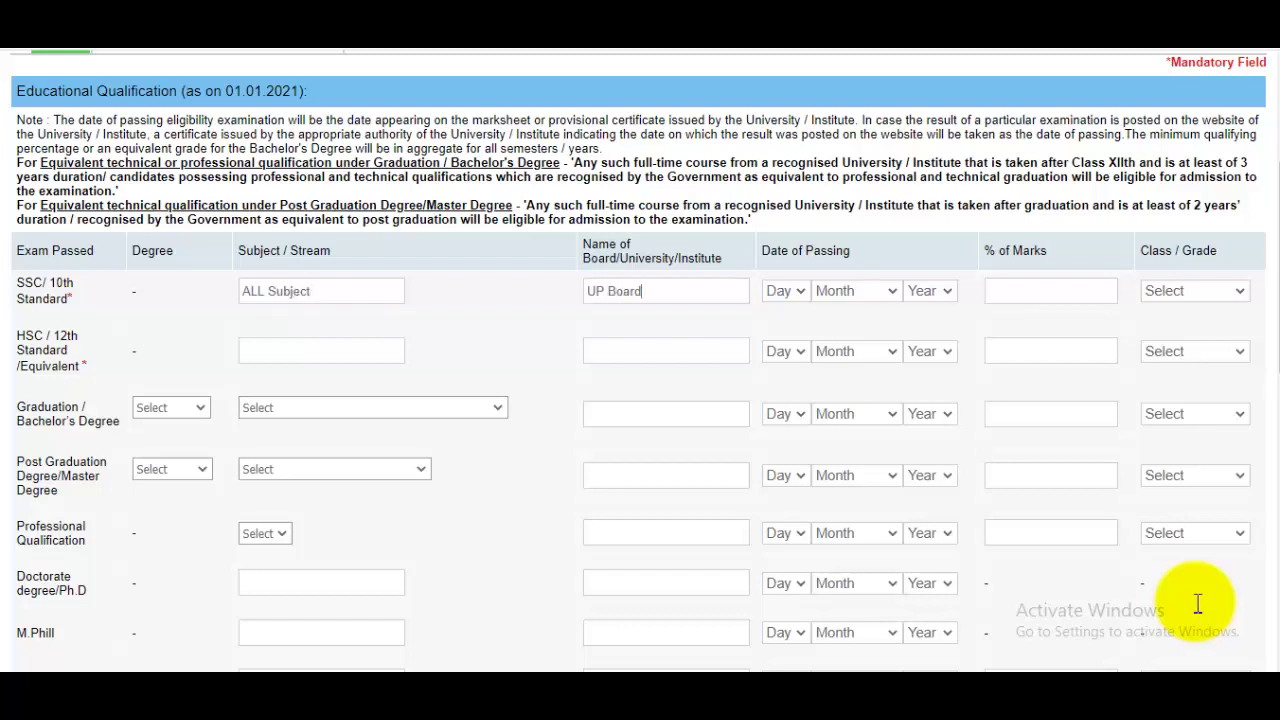
pyautogui.press('Tab')
pyautogui.hotkey('alt', 'Down')
pyautogui.press('Down')
pyautogui.press('Down')
pyautogui.press('Down')
pyautogui.press('Down')
pyautogui.press('Down')
pyautogui.press('Down')
pyautogui.press('Down')
pyautogui.press('Down')
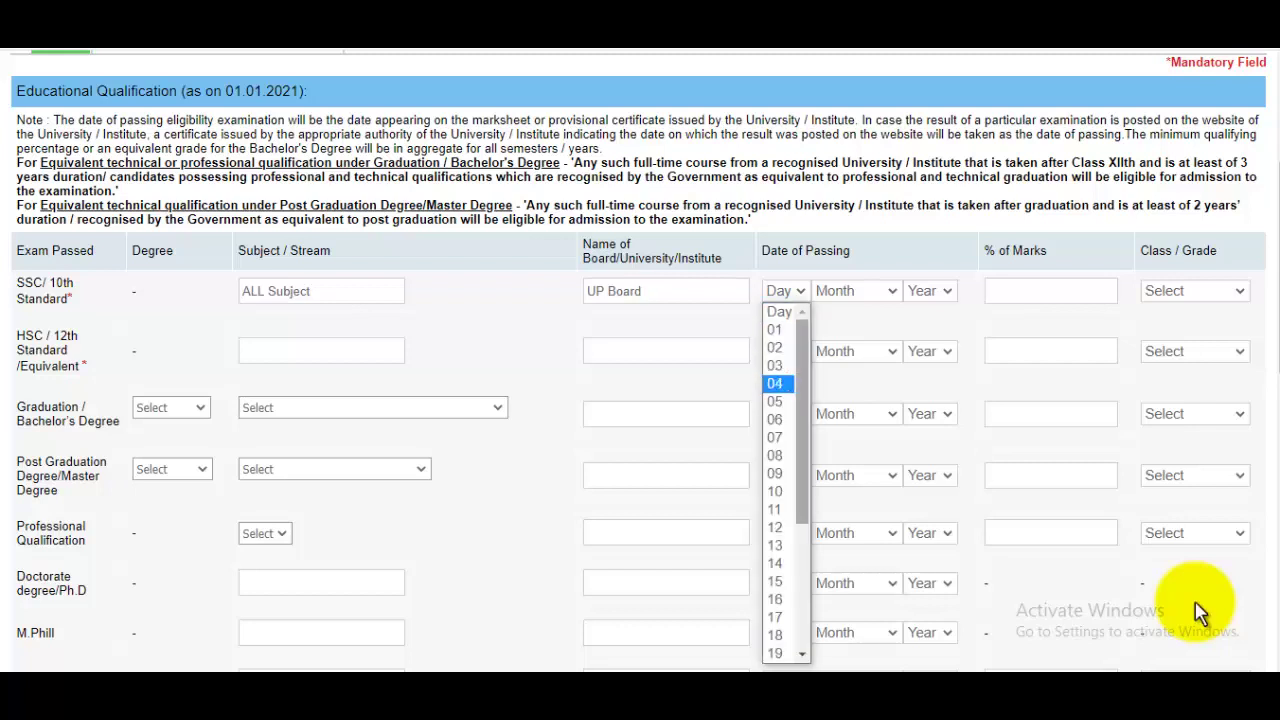
pyautogui.press('Tab')
pyautogui.hotkey('alt', 'Down')
pyautogui.press('Down')
pyautogui.press('Down')
pyautogui.press('Down')
pyautogui.press('Down')
pyautogui.press('Down')
pyautogui.press('Down')
pyautogui.press('Down')
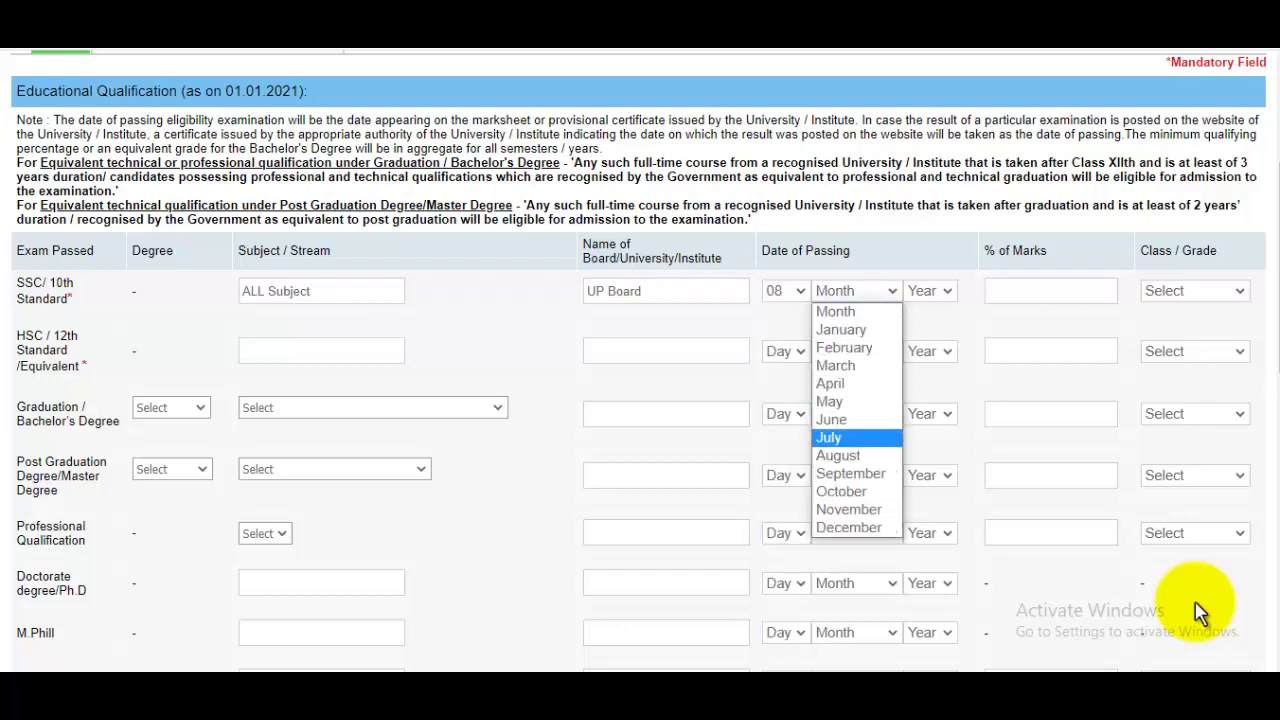
pyautogui.press('Tab')
pyautogui.hotkey('alt', 'Down')
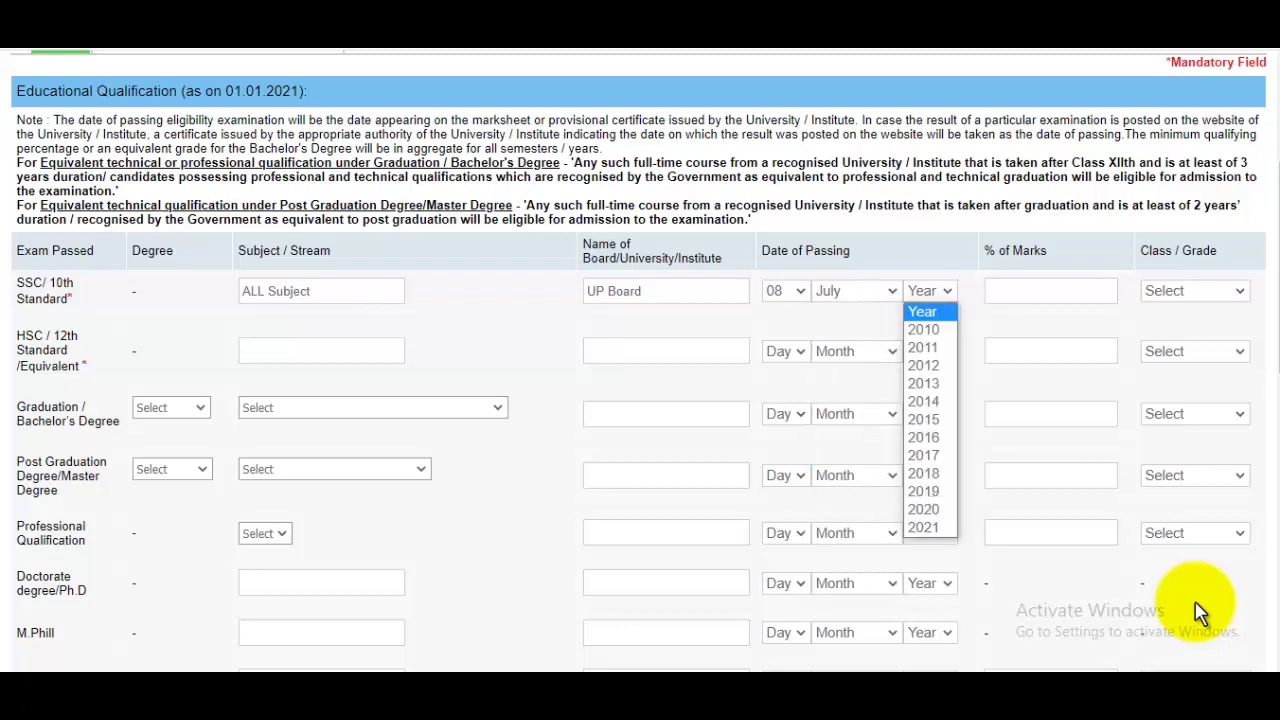
pyautogui.press('Down')
pyautogui.press('Down')
pyautogui.press('Down')
pyautogui.press('Down')
pyautogui.press('Down')
pyautogui.press('Down')
pyautogui.press('Down')
pyautogui.press('Up')
pyautogui.press('Up')
pyautogui.press('Up')
pyautogui.press('Up')
pyautogui.press('Up')
pyautogui.press('Up')
pyautogui.press('Return')
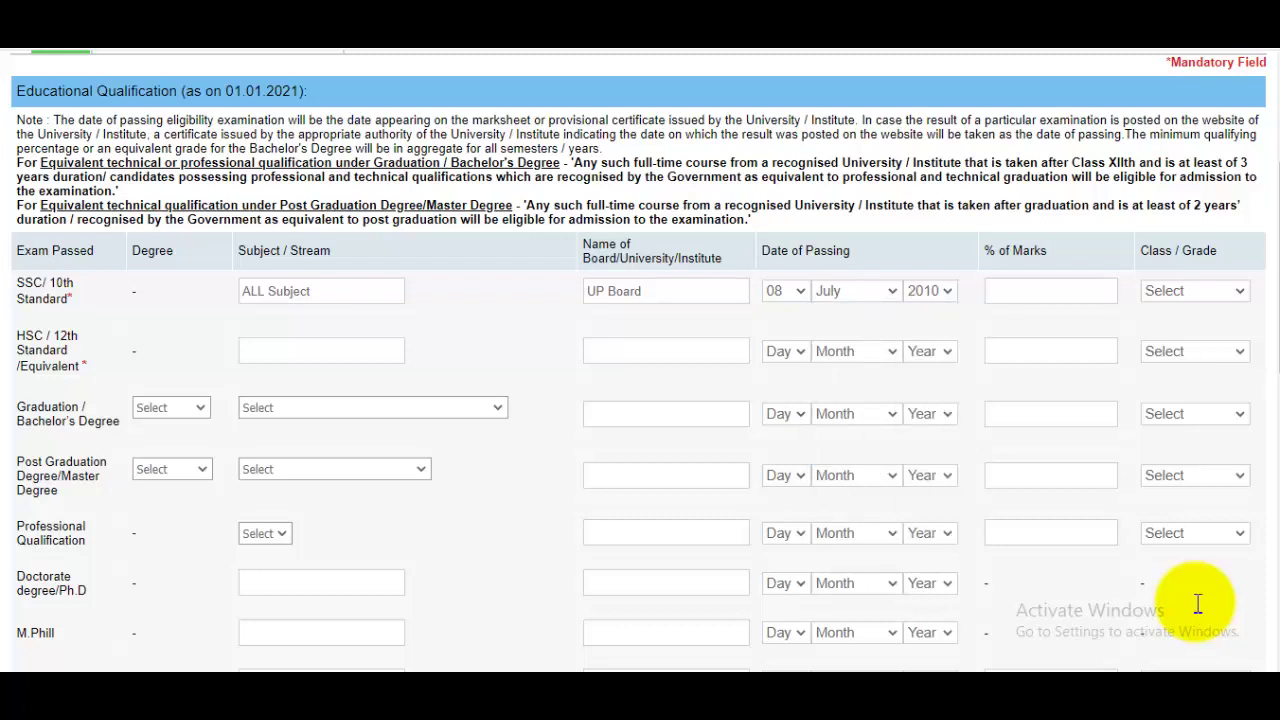
# Step: Give the SSC row 94 % of marks and First Class
pyautogui.press('Tab')
pyautogui.write('94')
pyautogui.press('Tab')
pyautogui.hotkey('alt', 'Down')
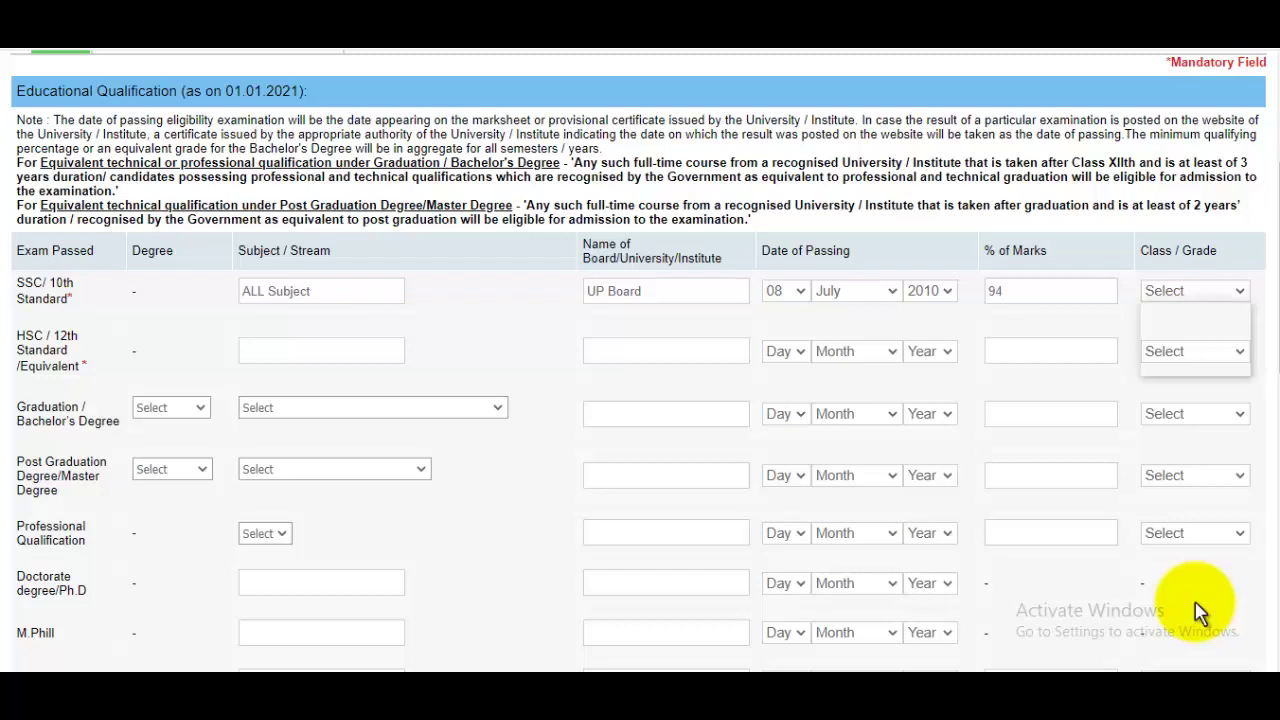
pyautogui.press('Down')
pyautogui.press('Return')
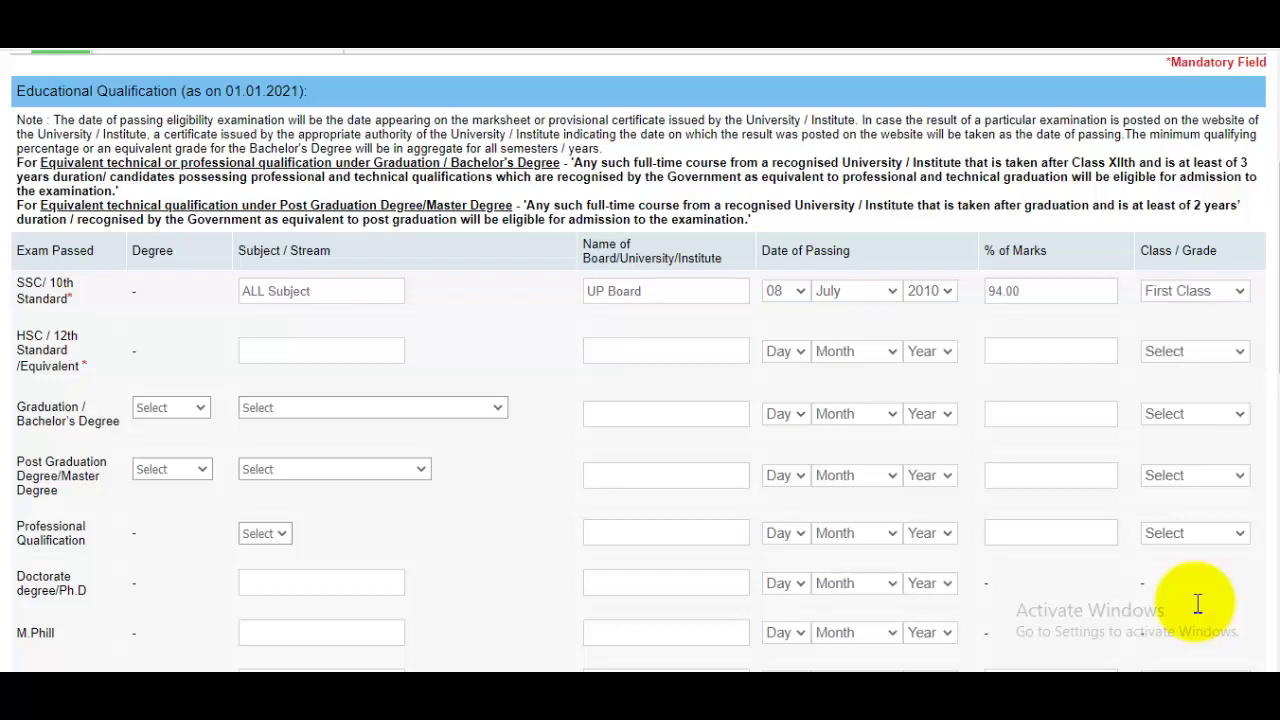
# Step: Enter PCM as the HSC subject and UP Board as its board
pyautogui.press('Tab')
pyautogui.write('PCM')
pyautogui.press('Tab')
pyautogui.write('UP Board')
# Step: Set the HSC passing date to 11 September 2012
pyautogui.press('Tab')
pyautogui.hotkey('alt', 'Down')
pyautogui.press('1')
pyautogui.press('1')
pyautogui.press('Return')
pyautogui.press('Tab')
pyautogui.hotkey('alt', 'Down')
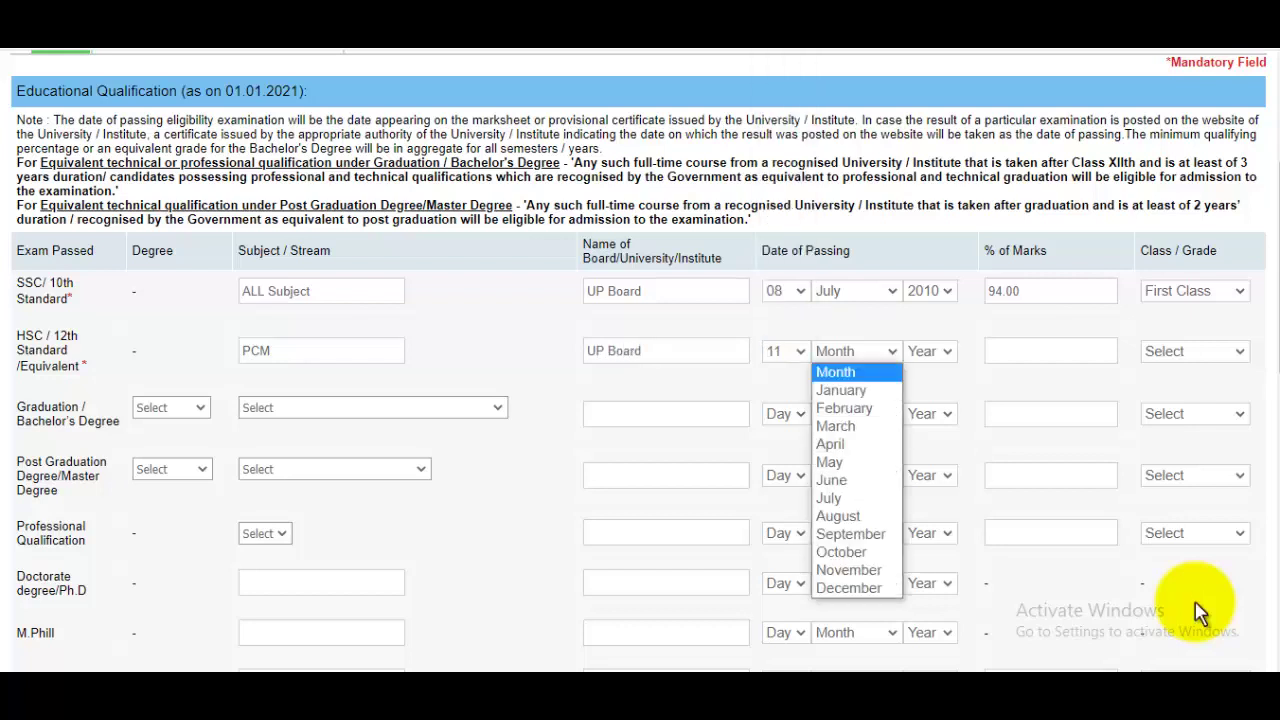
pyautogui.press('s')
pyautogui.press('Return')
pyautogui.press('Tab')
pyautogui.hotkey('alt', 'Down')
pyautogui.press('2')
pyautogui.press('0')
pyautogui.press('1')
pyautogui.press('8')
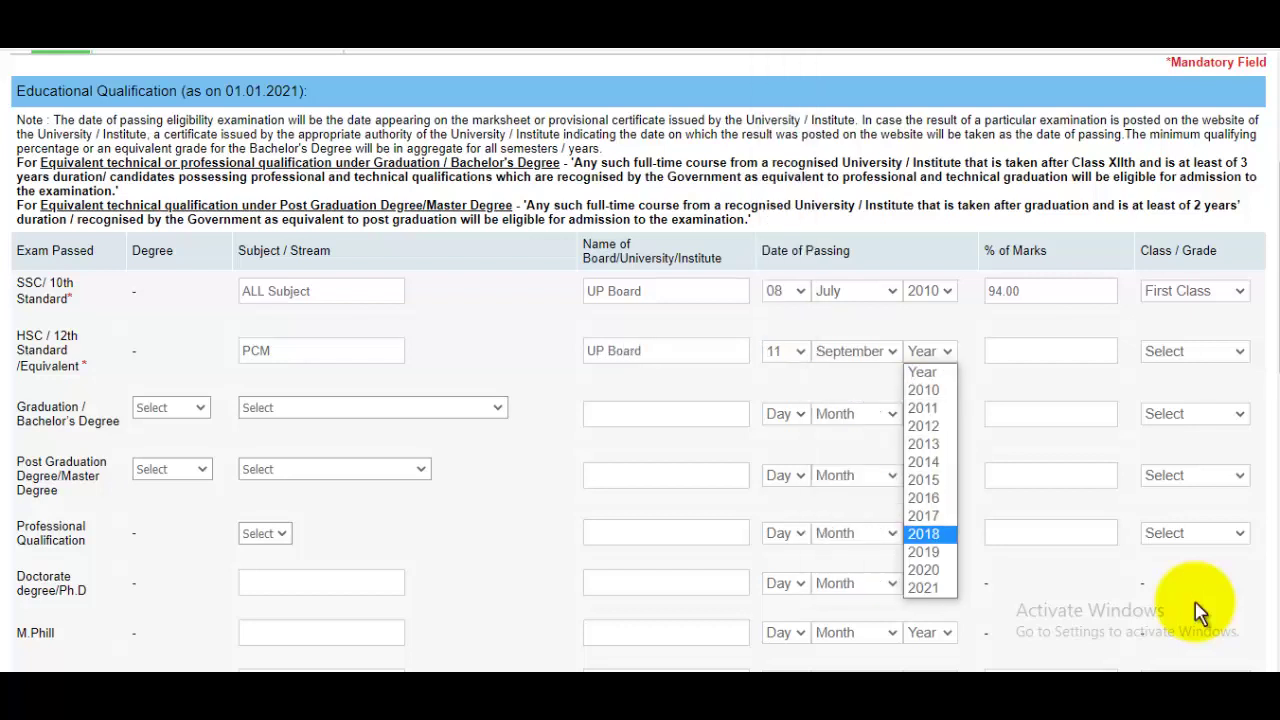
pyautogui.press('Up')
pyautogui.press('Up')
pyautogui.press('Up')
pyautogui.press('Up')
pyautogui.press('Up')
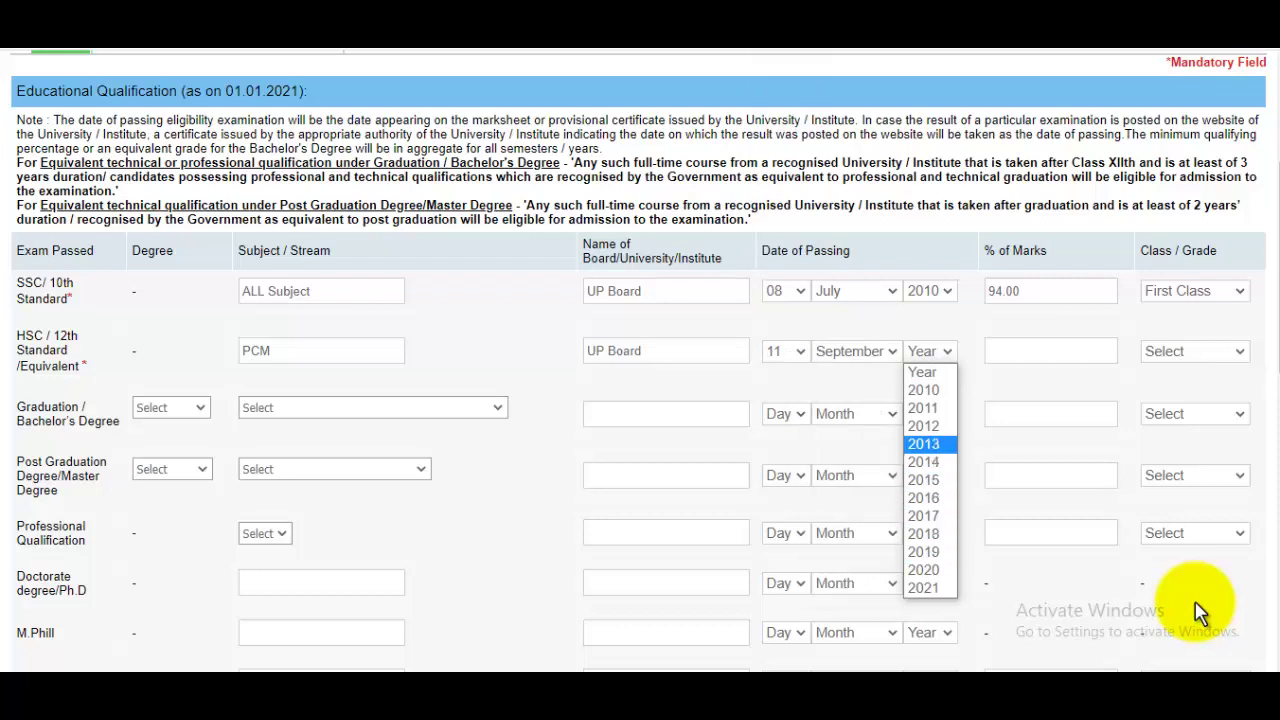
pyautogui.press('Up')
pyautogui.press('Return')
# Step: Give the HSC row 92 % of marks and First Class
pyautogui.press('Tab')
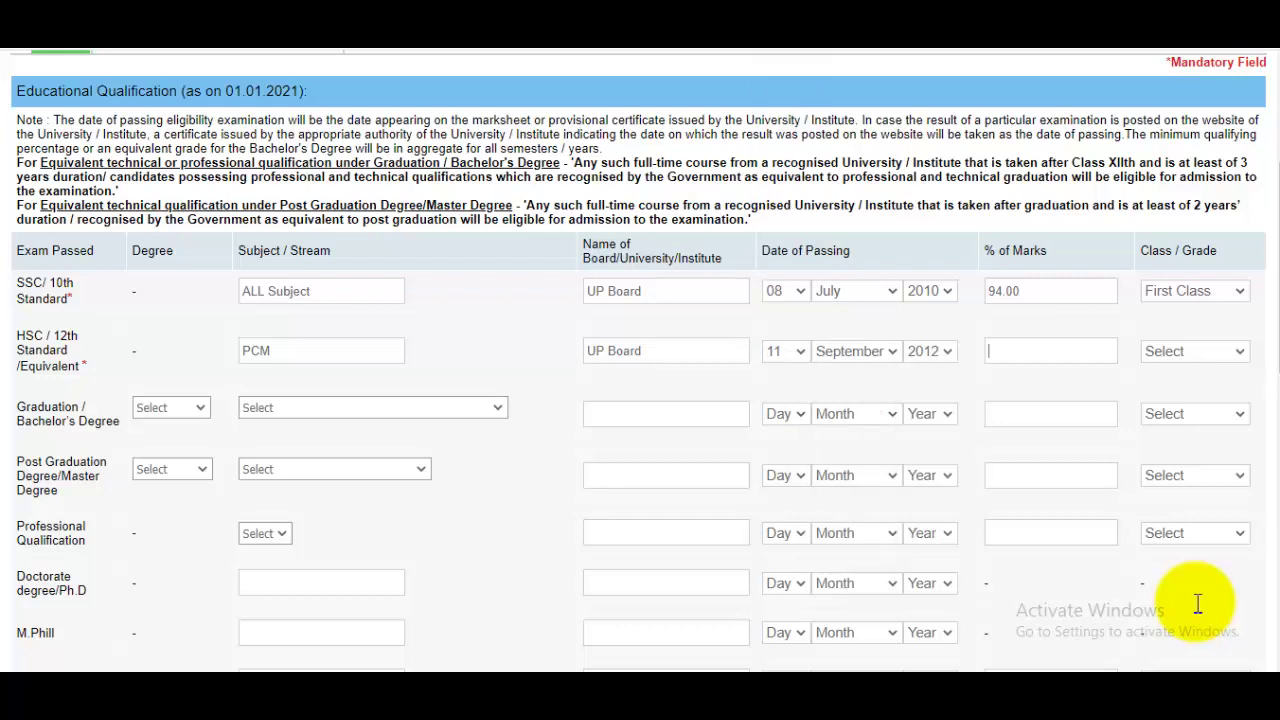
pyautogui.write('92')
pyautogui.press('Tab')
pyautogui.hotkey('alt', 'Down')
pyautogui.press('Down')
pyautogui.press('Return')
# Step: Choose B.A. as the graduation degree with Commerce as the subject
pyautogui.scroll(-1, 1200, 612)
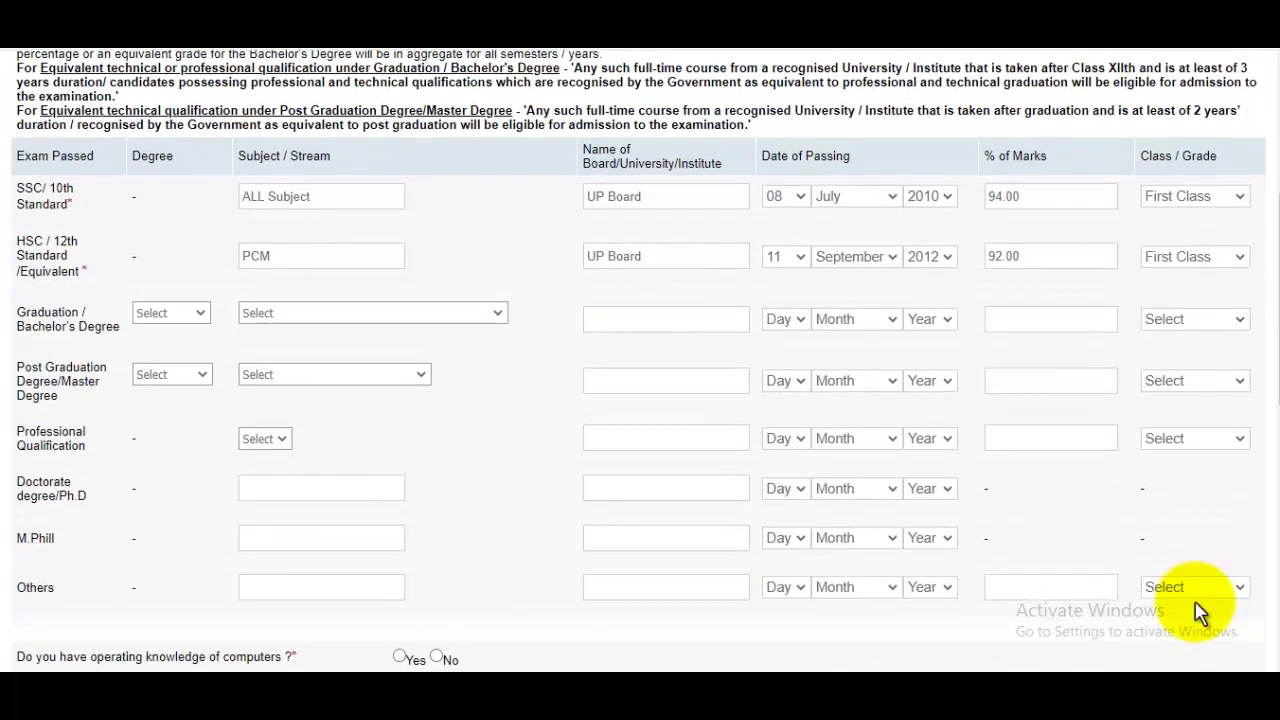
pyautogui.press('Tab')
pyautogui.hotkey('alt', 'Down')
pyautogui.press('Down')
pyautogui.press('Down')
pyautogui.press('Down')
pyautogui.press('Down')
pyautogui.press('Down')
pyautogui.press('Down')
pyautogui.press('Up')
pyautogui.press('Up')
pyautogui.press('Up')
pyautogui.press('Up')
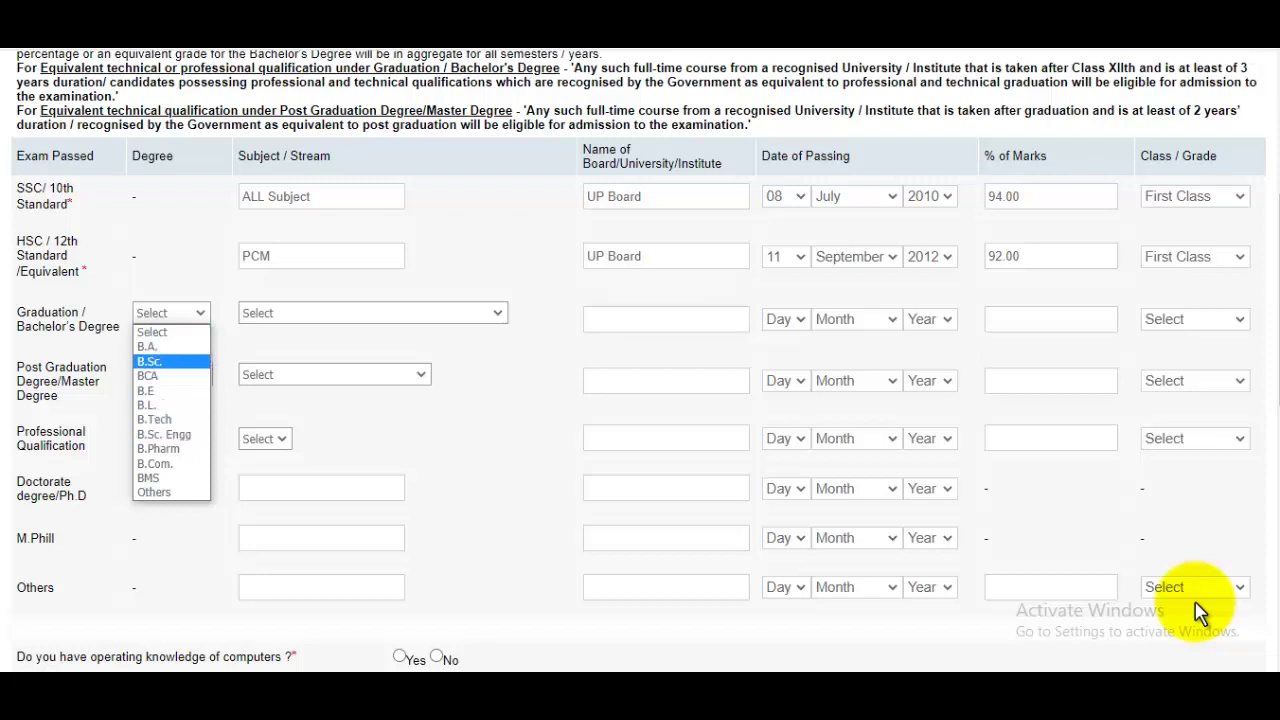
pyautogui.press('Down')
pyautogui.press('Down')
pyautogui.press('Down')
pyautogui.press('Down')
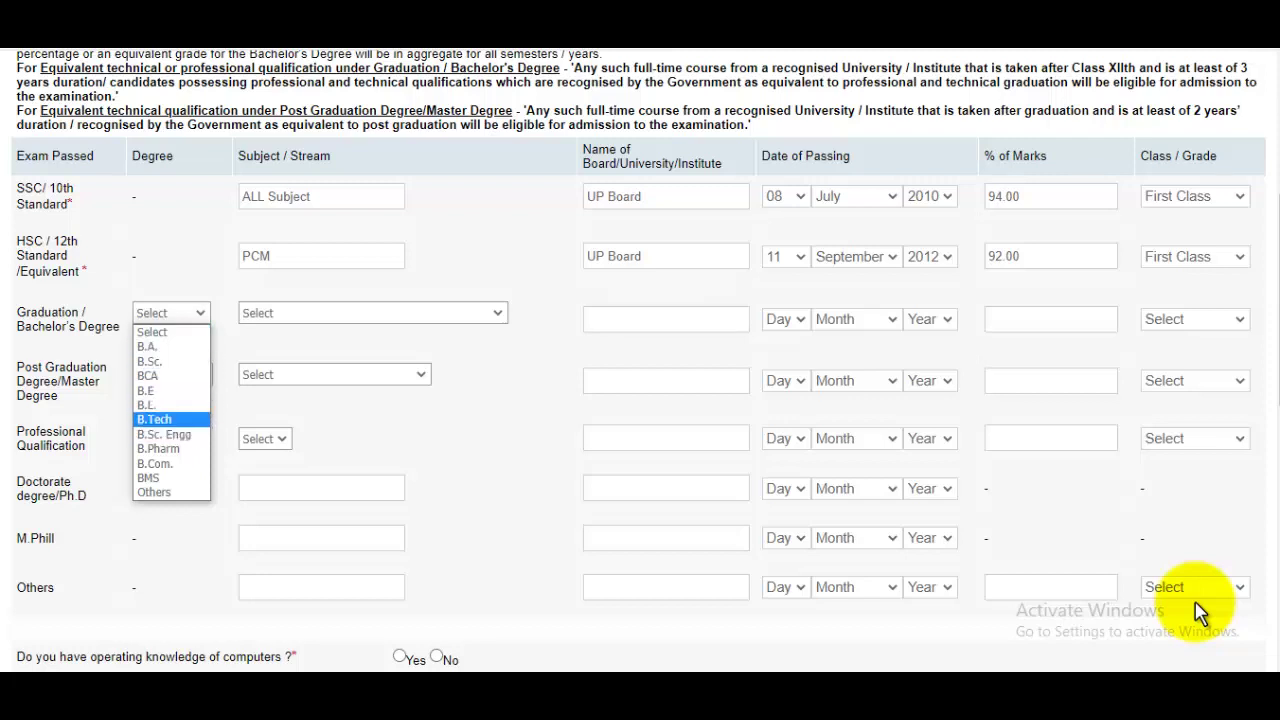
pyautogui.press('Down')
pyautogui.press('Down')
pyautogui.press('Down')
pyautogui.press('Down')
pyautogui.press('Down')
pyautogui.press('Up')
pyautogui.press('Up')
pyautogui.press('Up')
pyautogui.press('Up')
pyautogui.press('Up')
pyautogui.press('Up')
pyautogui.press('Up')
pyautogui.press('Up')
pyautogui.press('Up')
pyautogui.press('Up')
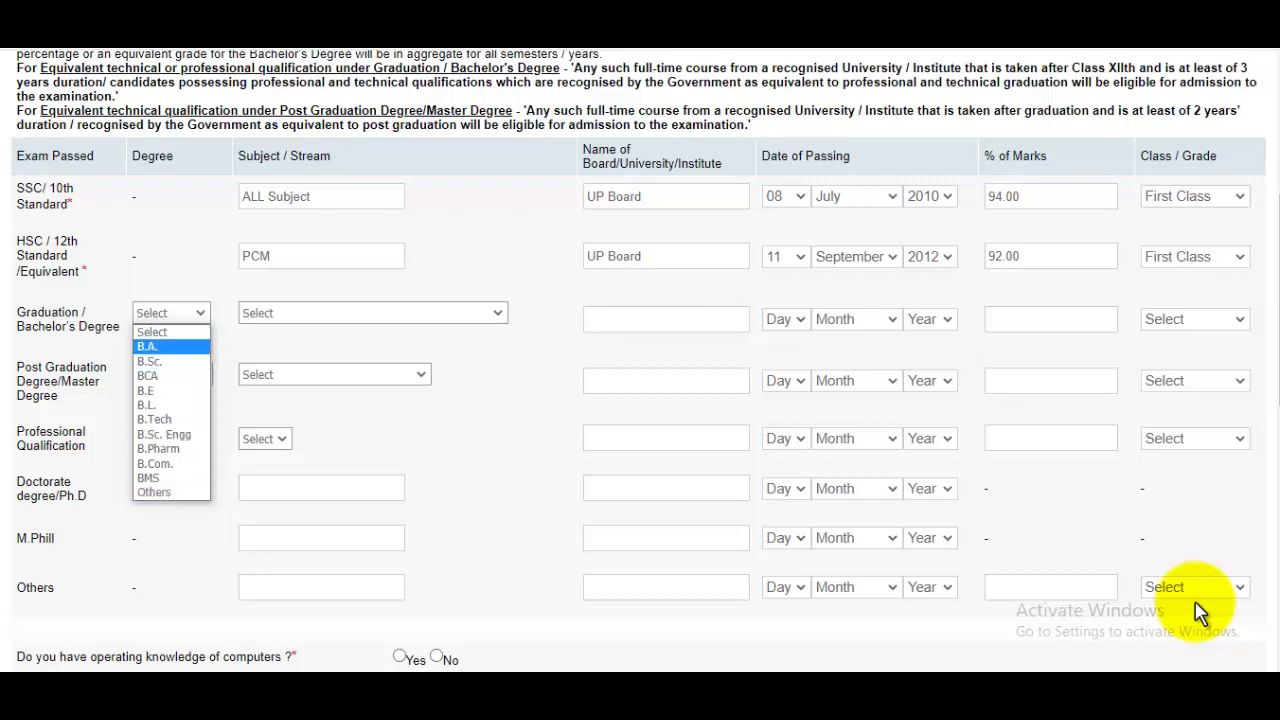
pyautogui.press('Return')
pyautogui.press('Tab')
pyautogui.hotkey('alt', 'Down')
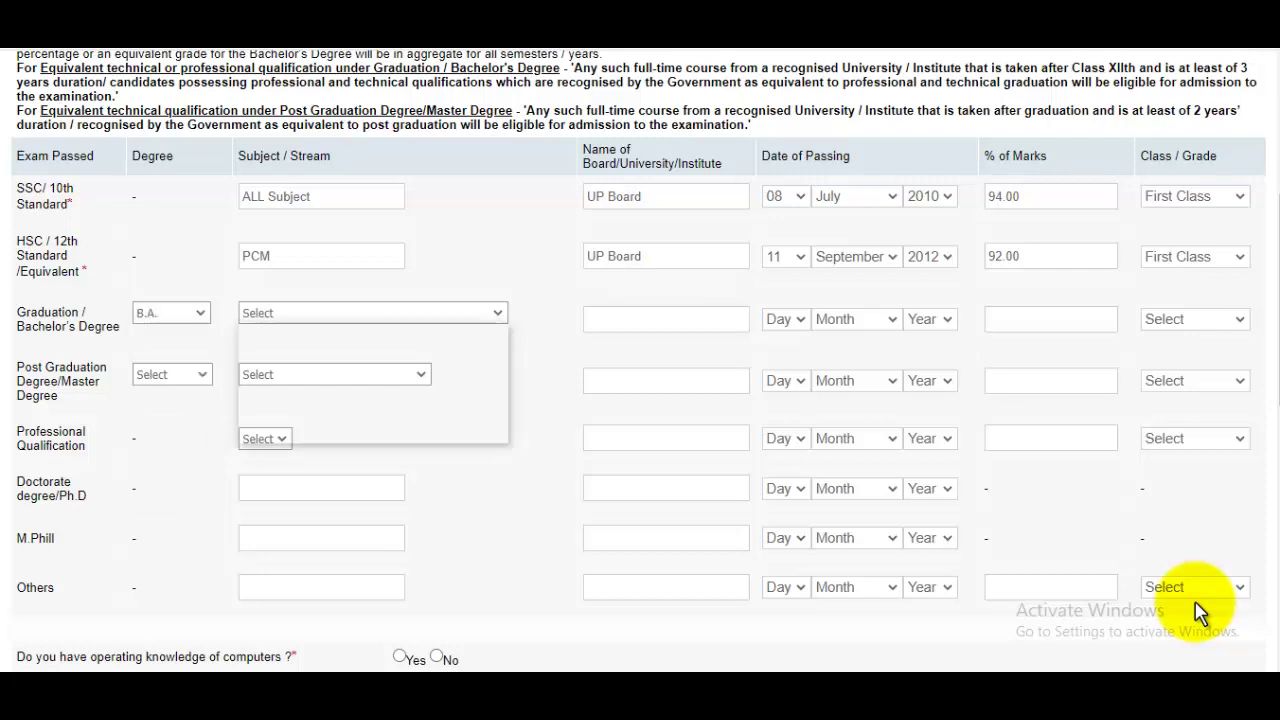
pyautogui.press('Down')
pyautogui.press('Down')
pyautogui.press('Up')
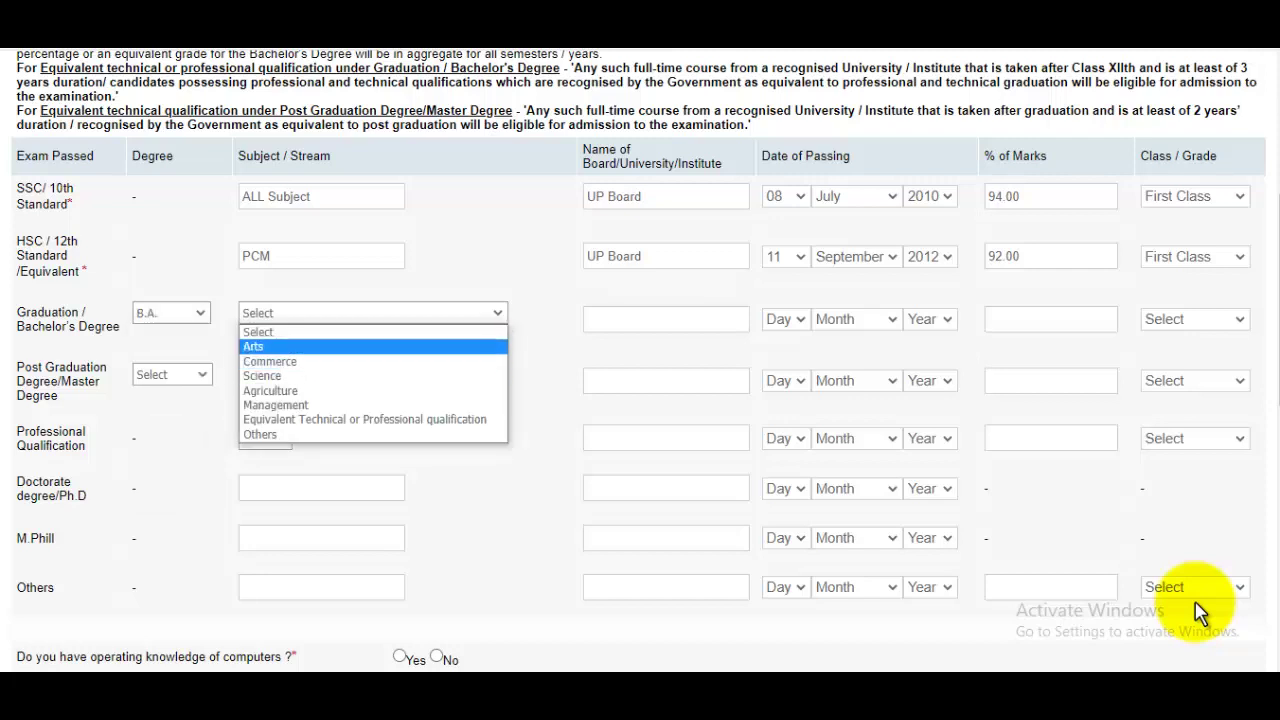
pyautogui.press('Down')
pyautogui.press('Down')
pyautogui.press('Down')
pyautogui.press('Up')
pyautogui.press('Up')
pyautogui.press('Return')
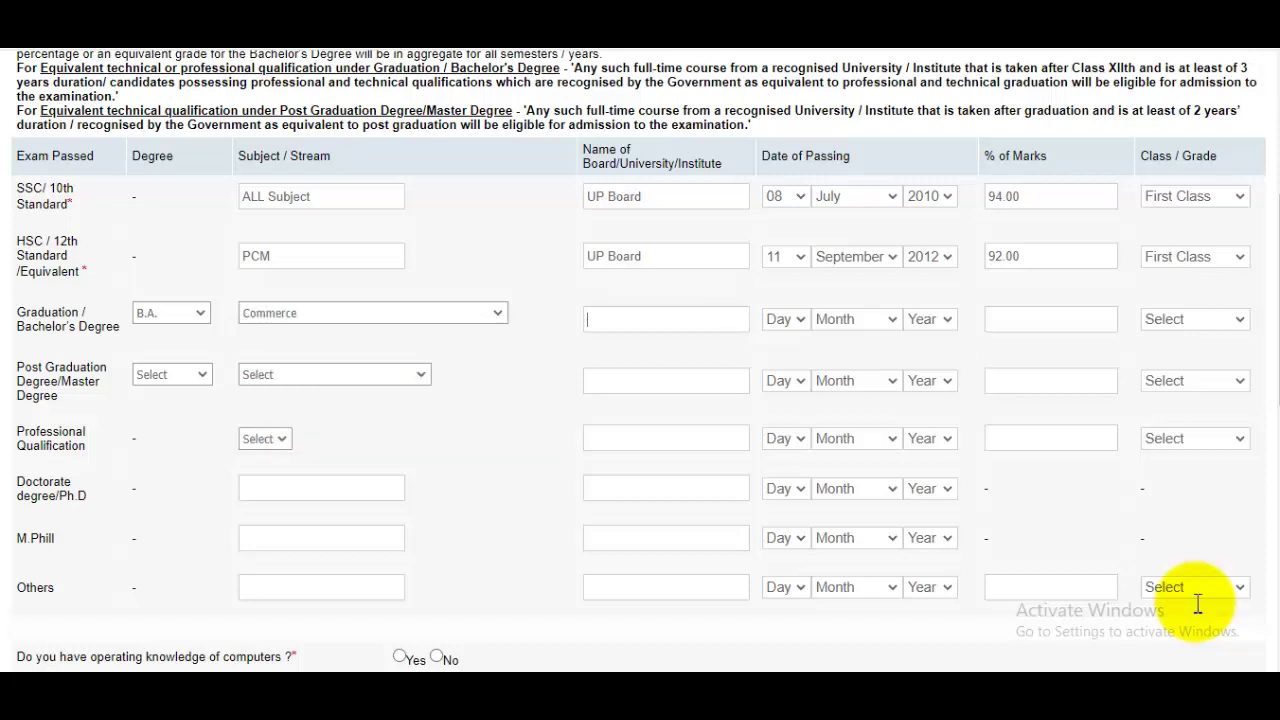
# Step: Enter CCSU as the university and 14 October 2017 as the passing date
pyautogui.write('CCSU')
pyautogui.press('Tab')
pyautogui.hotkey('alt', 'Down')
pyautogui.write('14')
pyautogui.press('Return')
pyautogui.press('Tab')
pyautogui.hotkey('alt', 'Down')
pyautogui.press('Down')
pyautogui.press('Down')
pyautogui.press('Down')
pyautogui.press('Down')
pyautogui.press('Down')
pyautogui.press('Down')
pyautogui.press('Down')
pyautogui.press('Down')
pyautogui.press('Down')
pyautogui.press('Down')
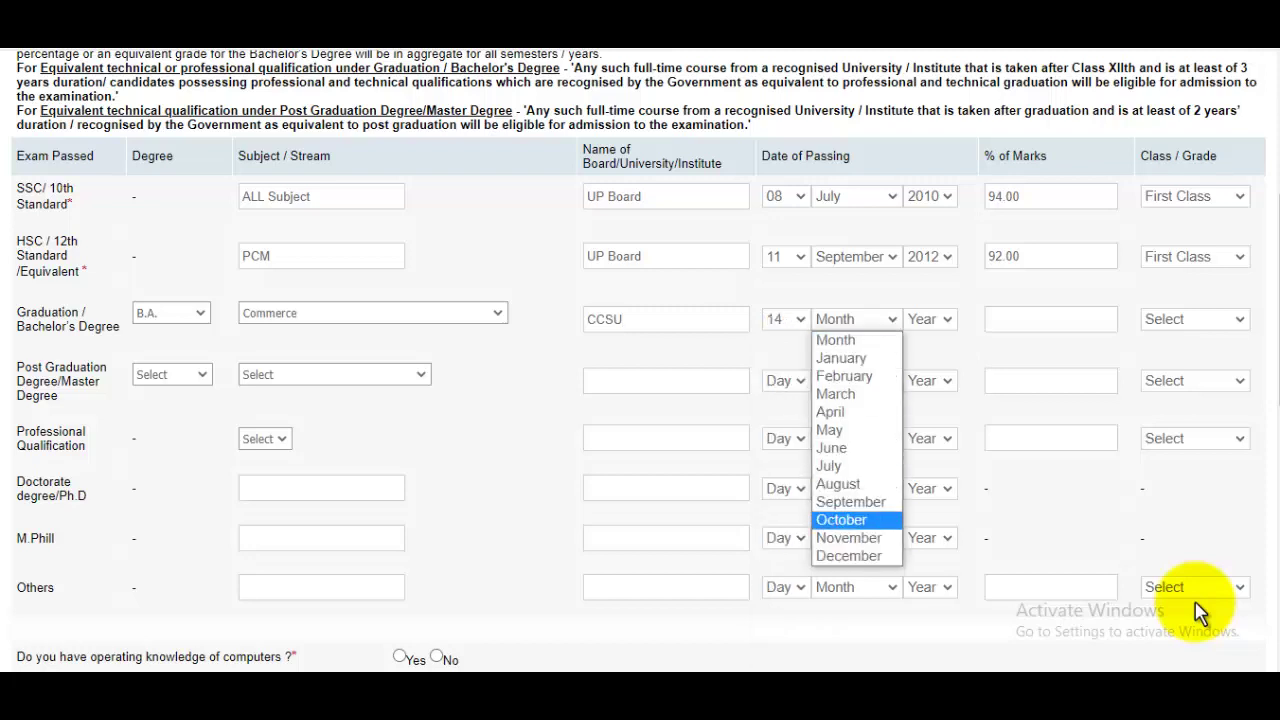
pyautogui.press('Return')
pyautogui.press('Tab')
pyautogui.hotkey('alt', 'Down')
pyautogui.press('Down')
pyautogui.press('Down')
pyautogui.press('Down')
pyautogui.press('Down')
pyautogui.press('Down')
pyautogui.press('Down')
pyautogui.press('Down')
pyautogui.press('Down')
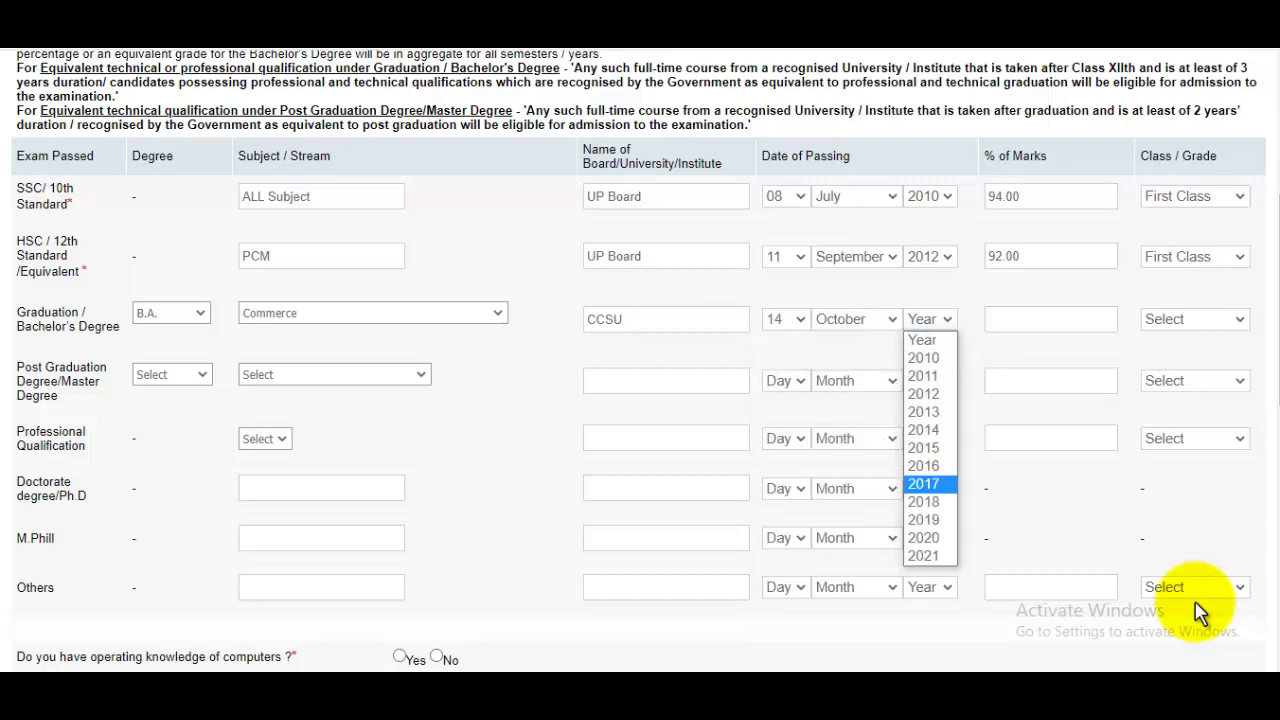
pyautogui.press('Return')
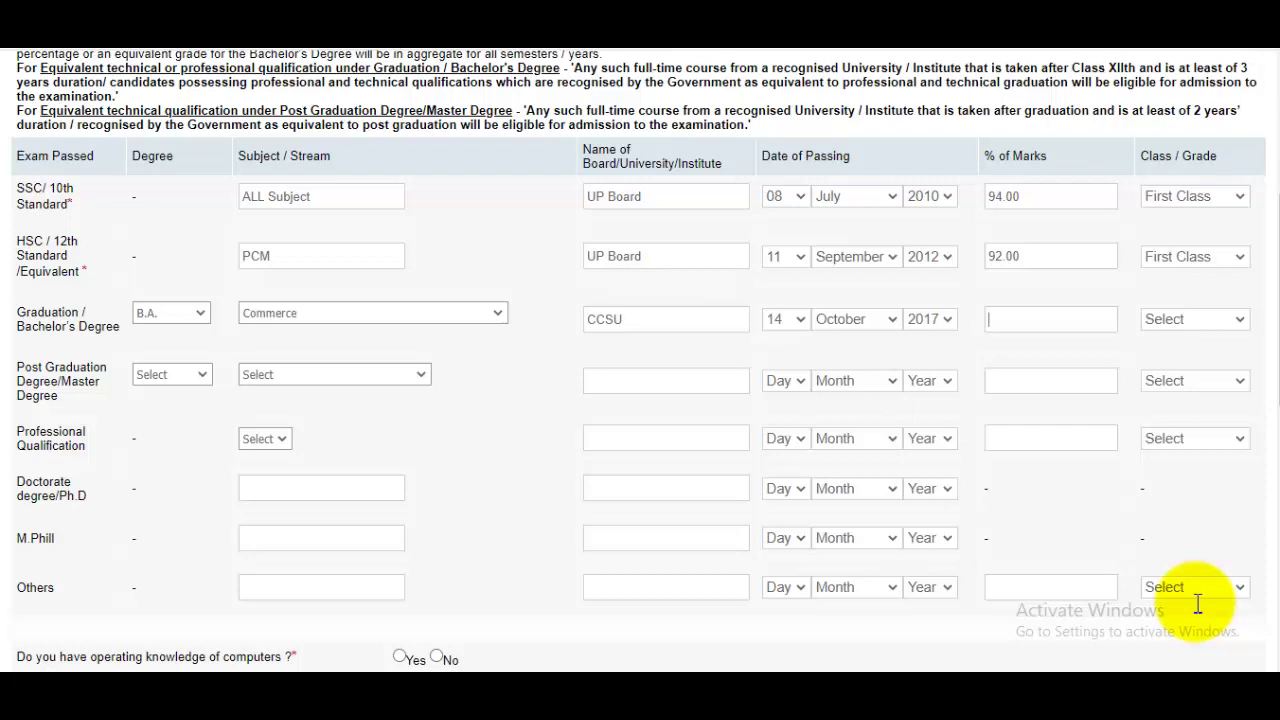
# Step: Give the graduation row 96 % of marks and First Class
pyautogui.write('96')
pyautogui.press('Tab')
pyautogui.hotkey('alt', 'Down')
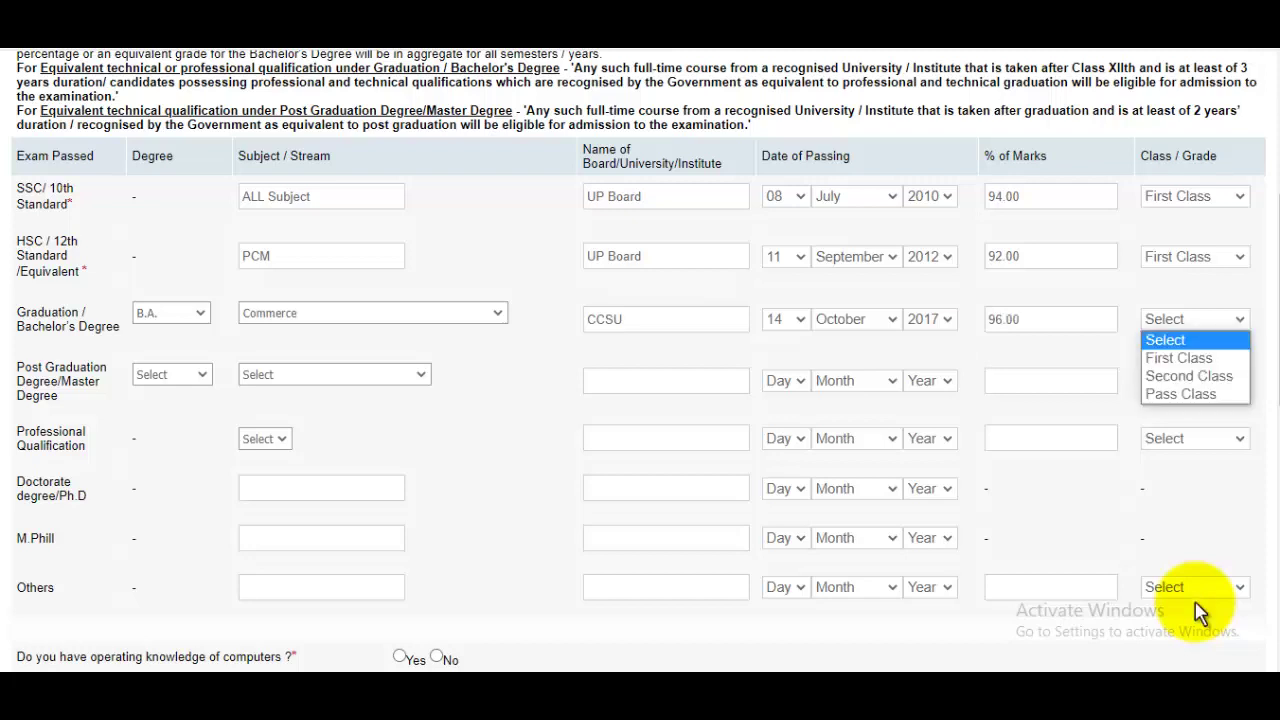
pyautogui.press('Down')
pyautogui.press('Return')
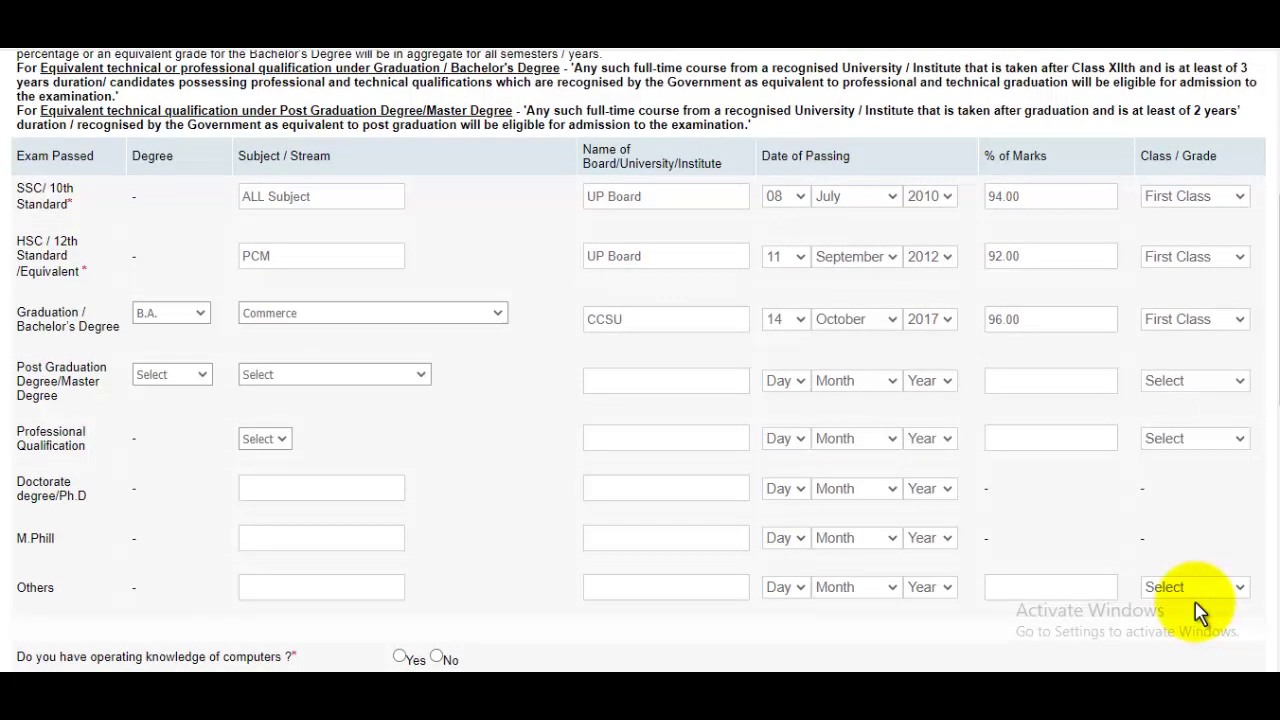
pyautogui.scroll(-1, 1200, 612)
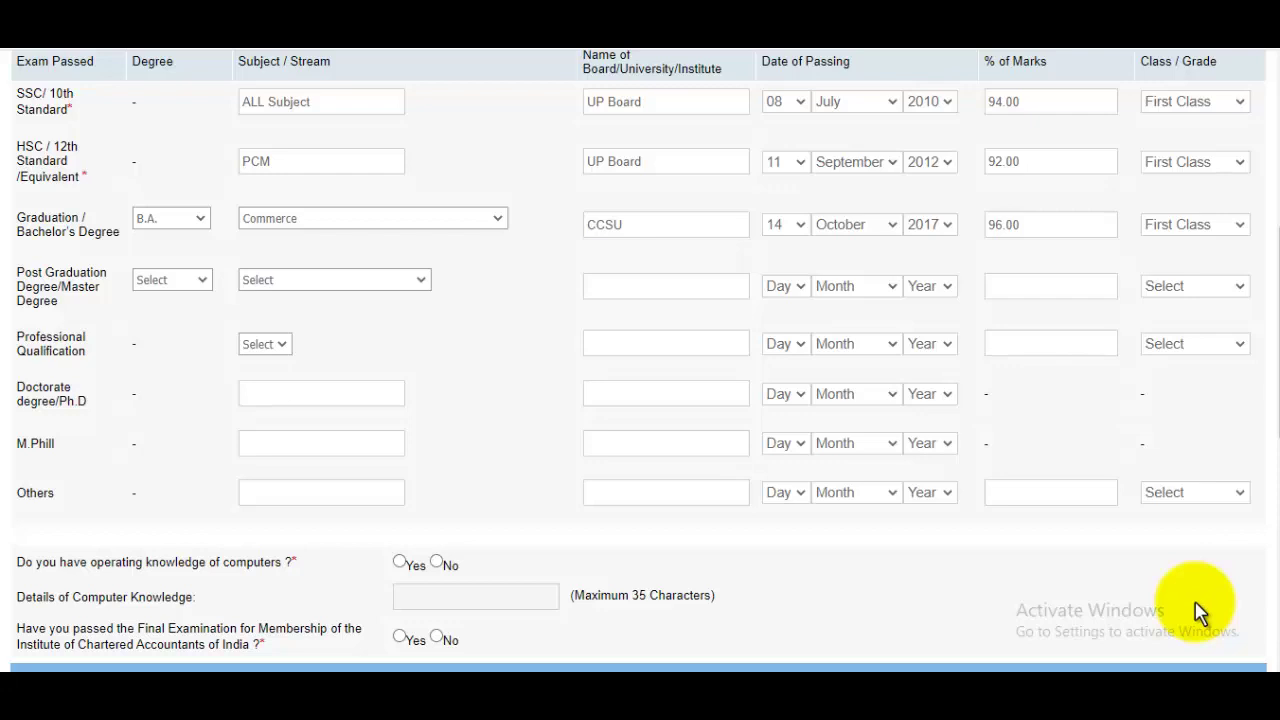
pyautogui.scroll(-2, 1200, 612)
pyautogui.scroll(-3, 1200, 612)
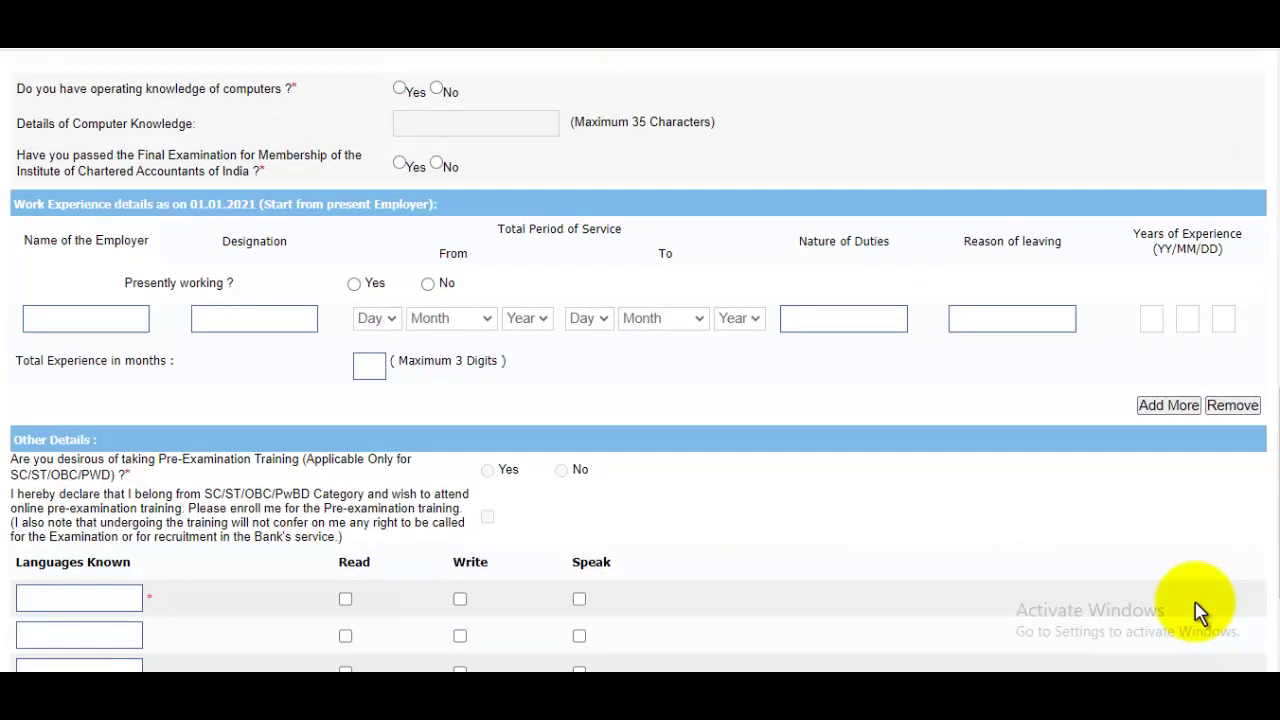
# Step: Answer Yes to computer knowledge with details 'Basic Knowledge MS Word', and No to the CA exam question
pyautogui.press('Tab')
pyautogui.press('space')
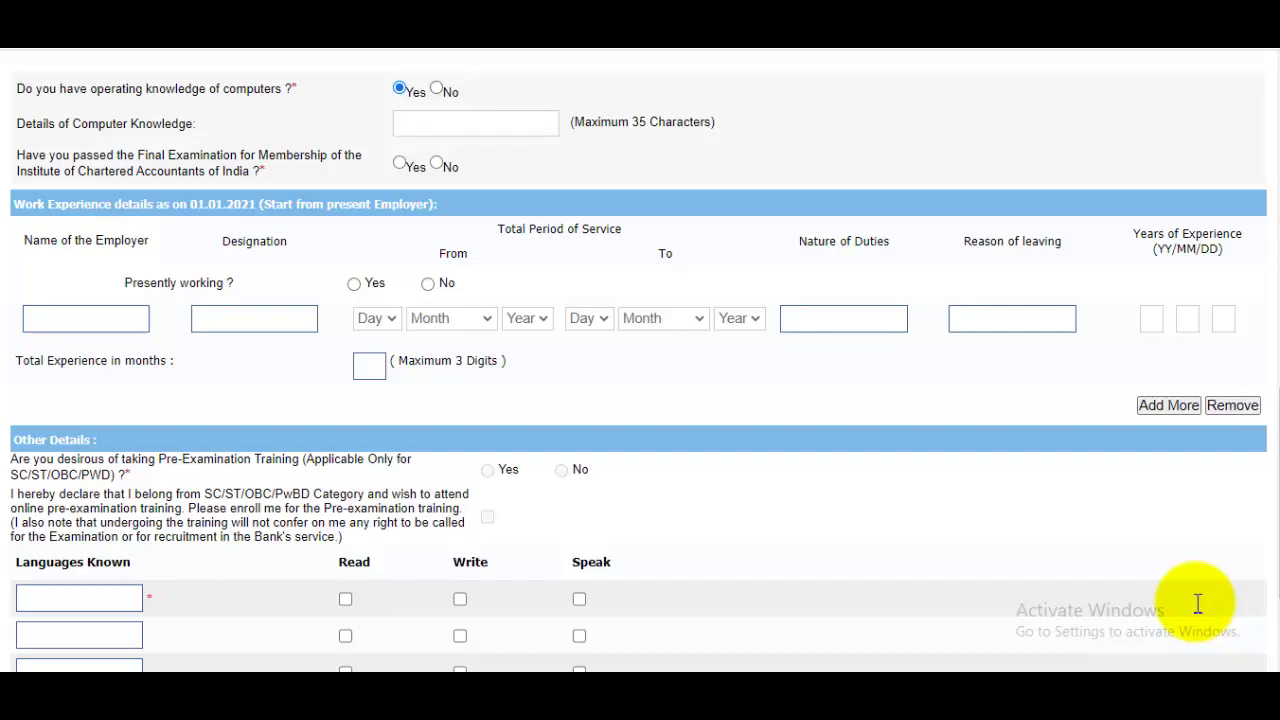
pyautogui.write('Basic Knowledge MS Word')
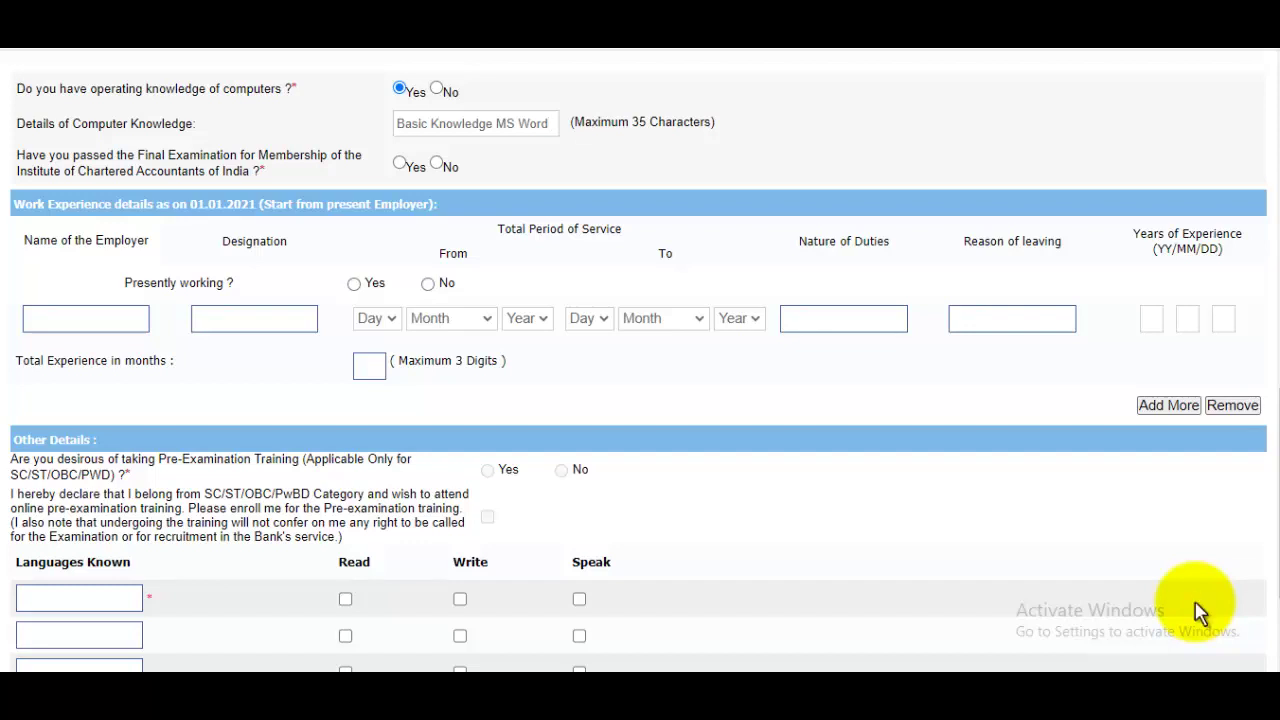
pyautogui.press('Tab')
pyautogui.press('Right')
pyautogui.scroll(-1, 1197, 604)
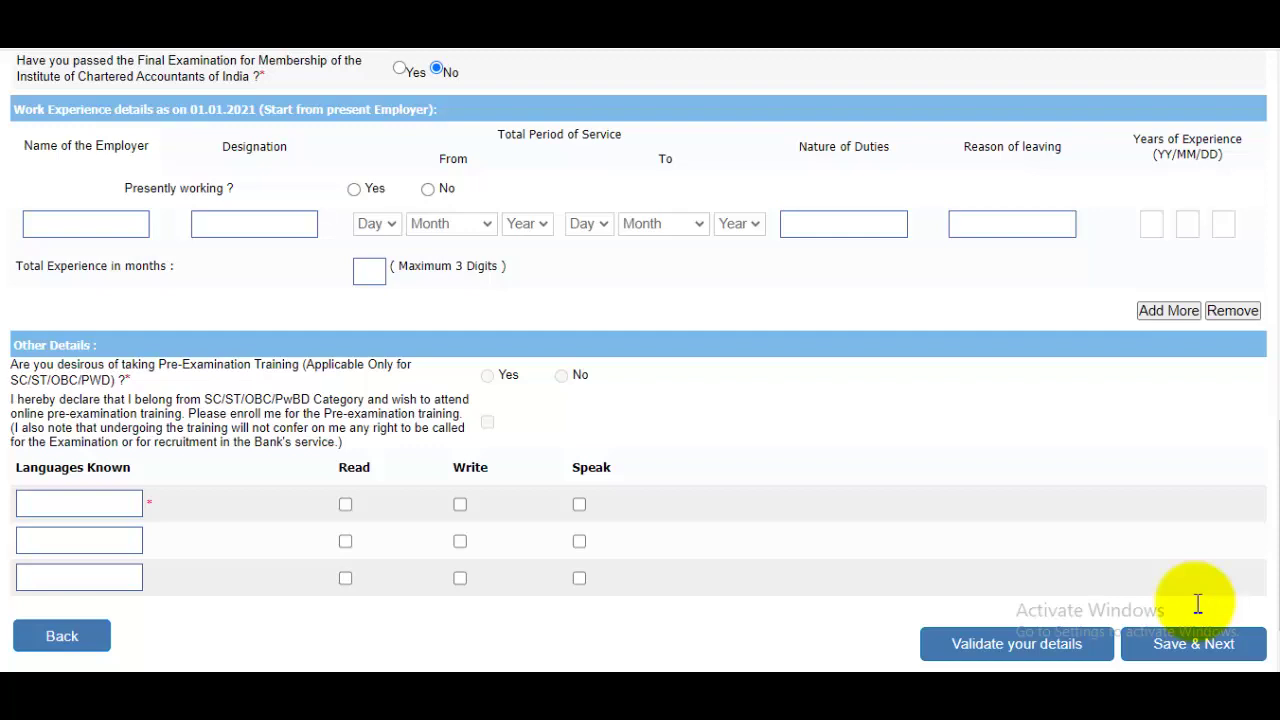
pyautogui.press('Tab')
pyautogui.press('Tab')
pyautogui.press('Tab')
pyautogui.scroll(-1, 1198, 603)
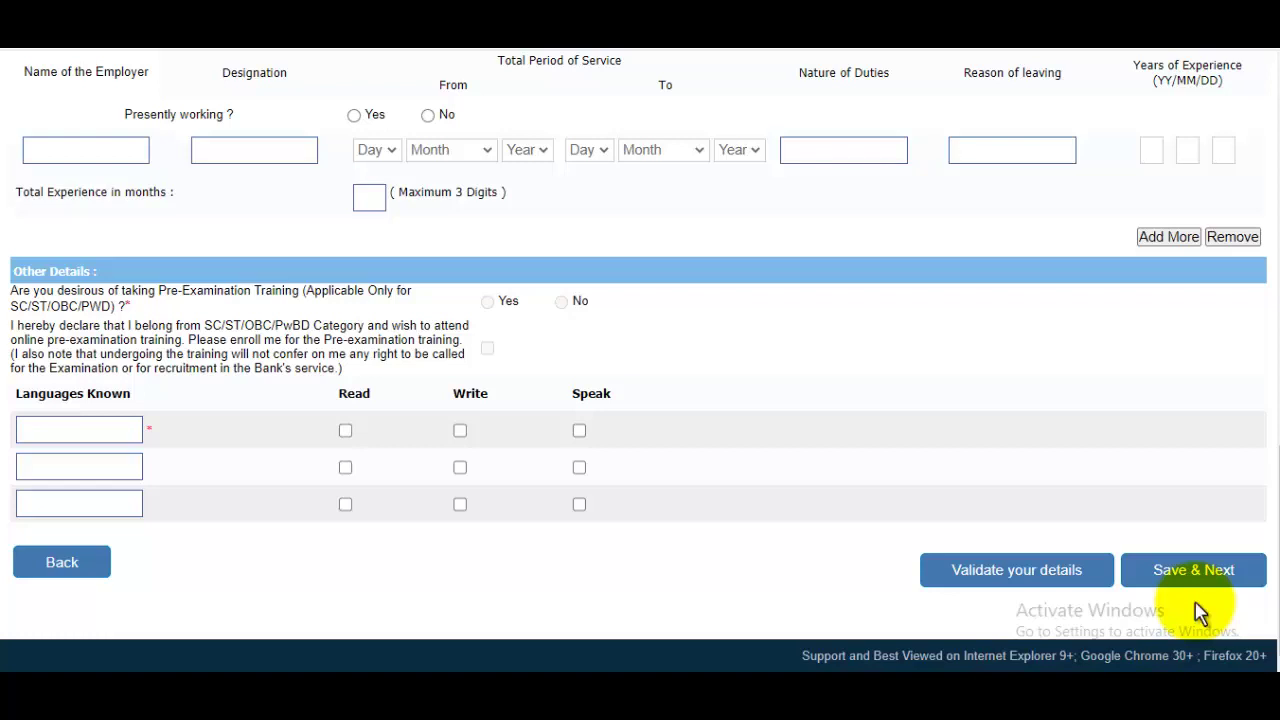
# Step: Add Hindi as a language that can be read, written and spoken
pyautogui.press('Tab')
pyautogui.write('Hindi')
pyautogui.press('Tab')
pyautogui.press('space')
pyautogui.press('Tab')
pyautogui.press('space')
pyautogui.press('Tab')
pyautogui.press('space')
# Step: Add English as a language that can be read, written and spoken
pyautogui.press('Tab')
pyautogui.write('English')
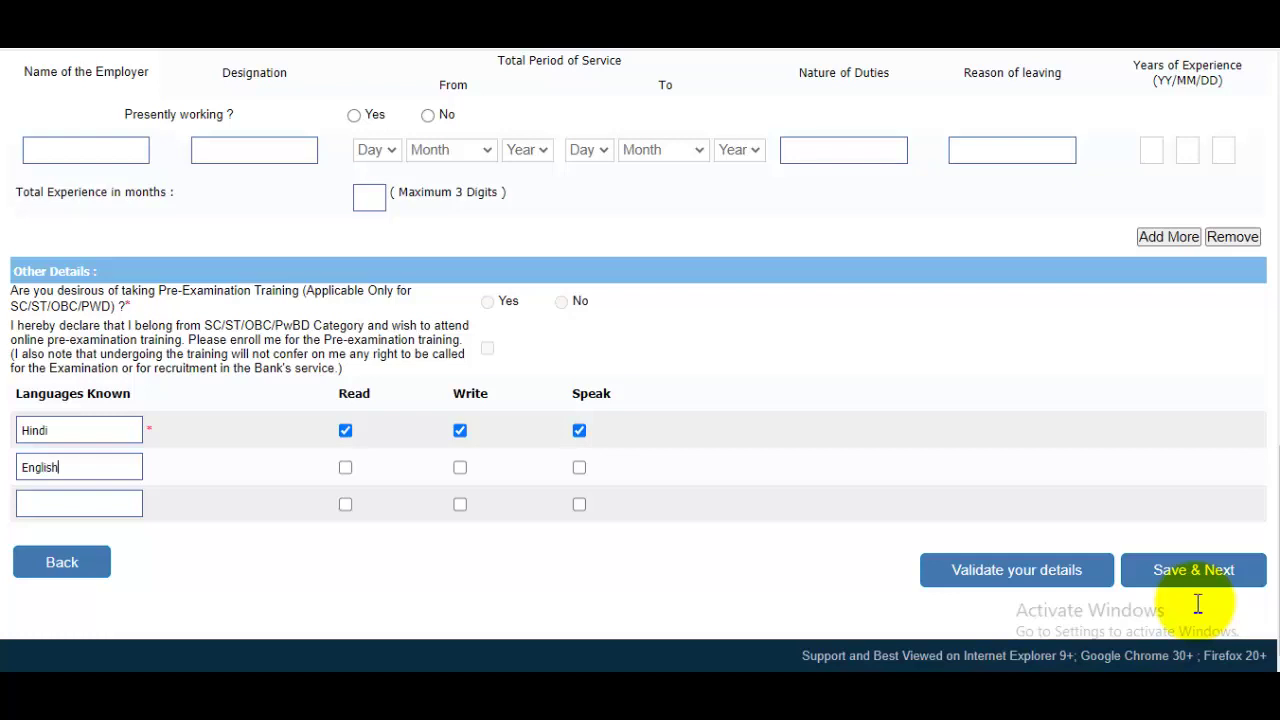
pyautogui.press('Tab')
pyautogui.press('space')
pyautogui.press('Tab')
pyautogui.press('space')
pyautogui.press('Tab')
pyautogui.press('space')
# Step: Save the Other Details form to open the registration preview
pyautogui.scroll(7, 1200, 612)
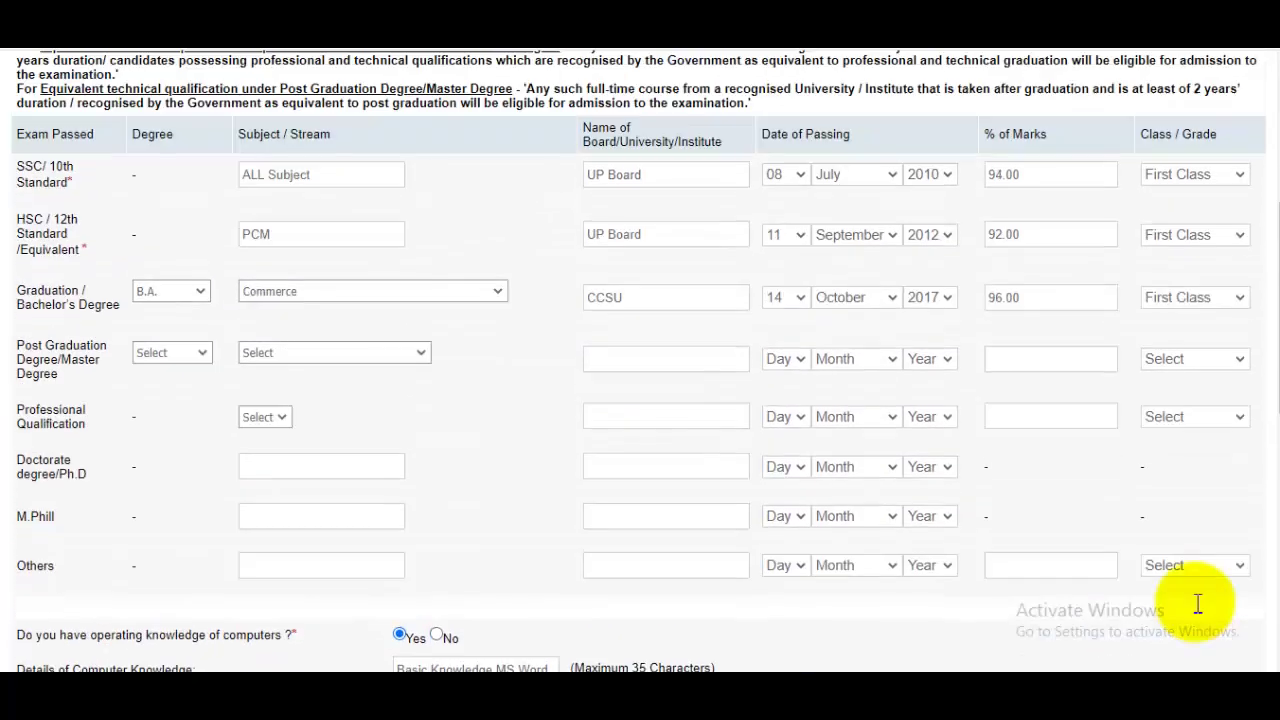
pyautogui.scroll(-5, 1200, 612)
pyautogui.scroll(-3, 1200, 612)
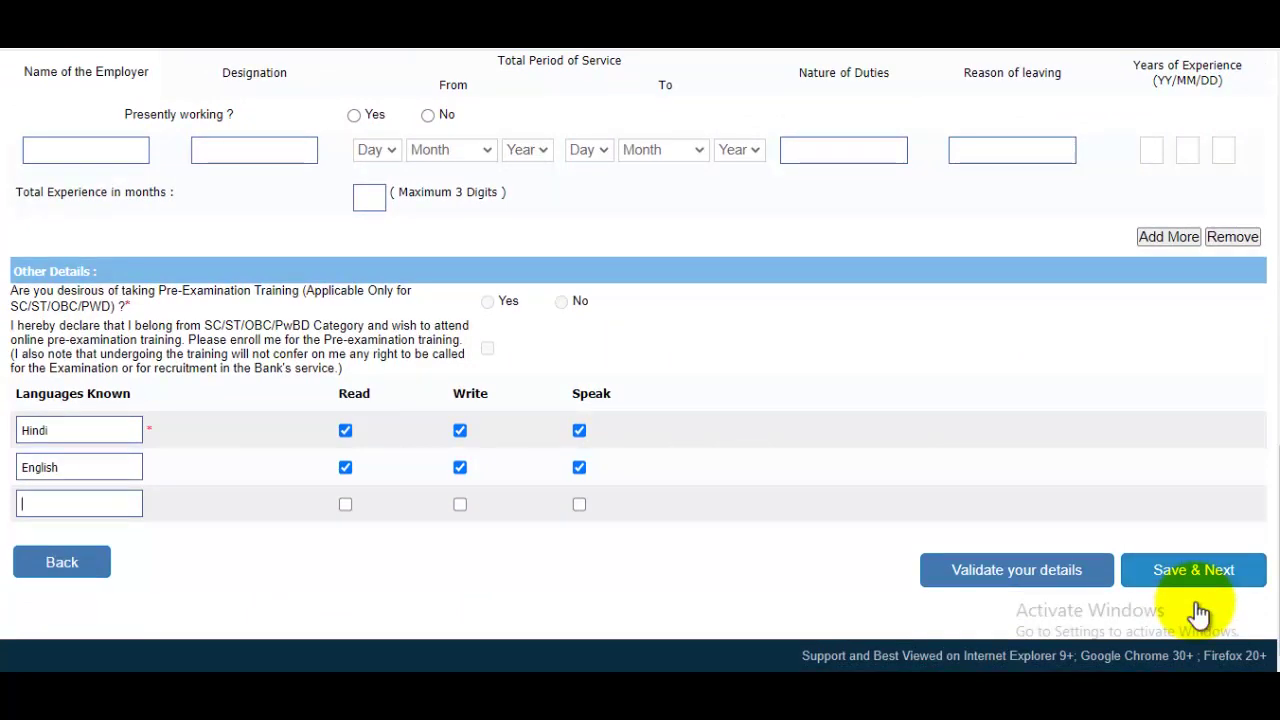
pyautogui.click(1198, 606)
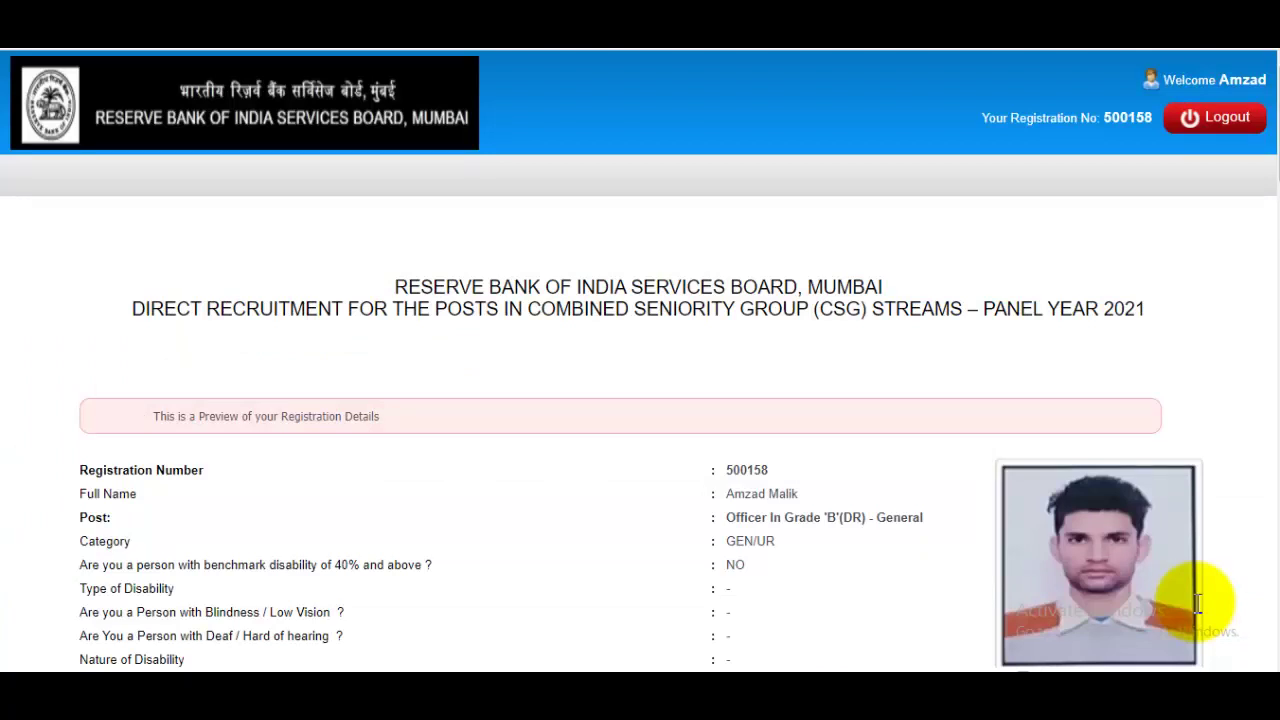
# Step: Confirm the photo, agree to the declaration, and confirm the signature as the applicant's own
pyautogui.scroll(-3, 1197, 605)
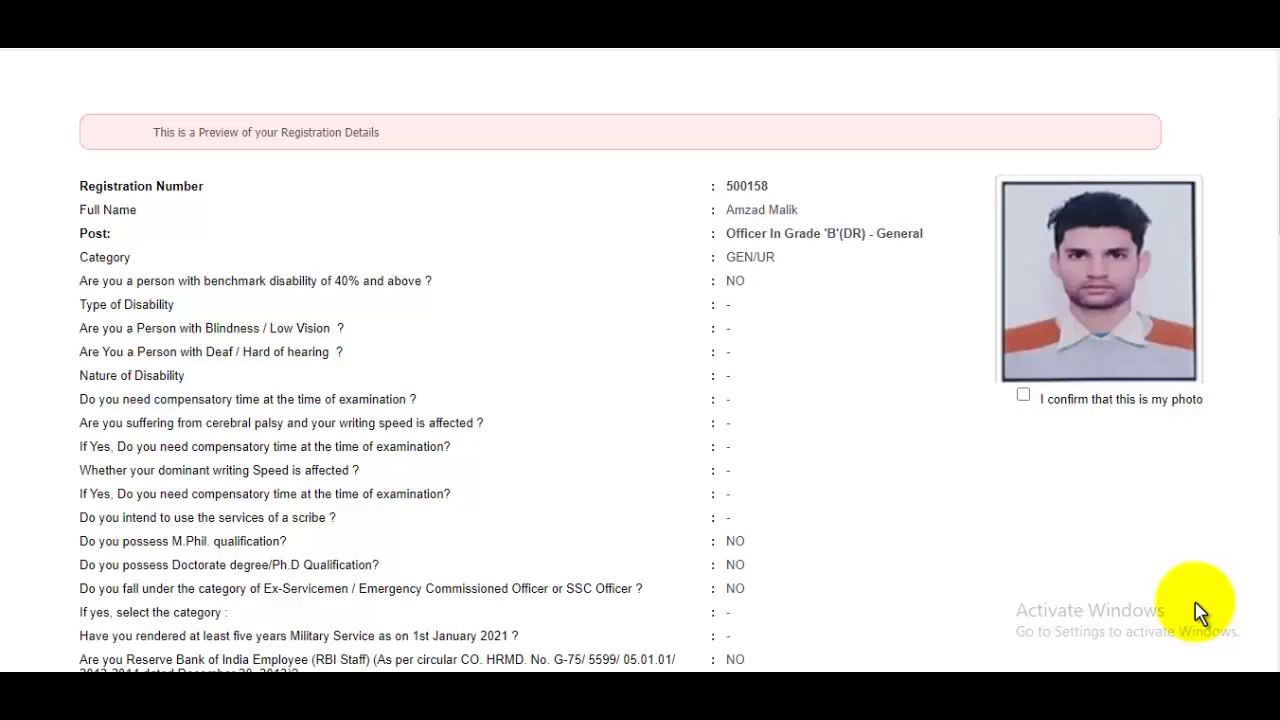
pyautogui.press('space')
pyautogui.scroll(-3, 1197, 605)
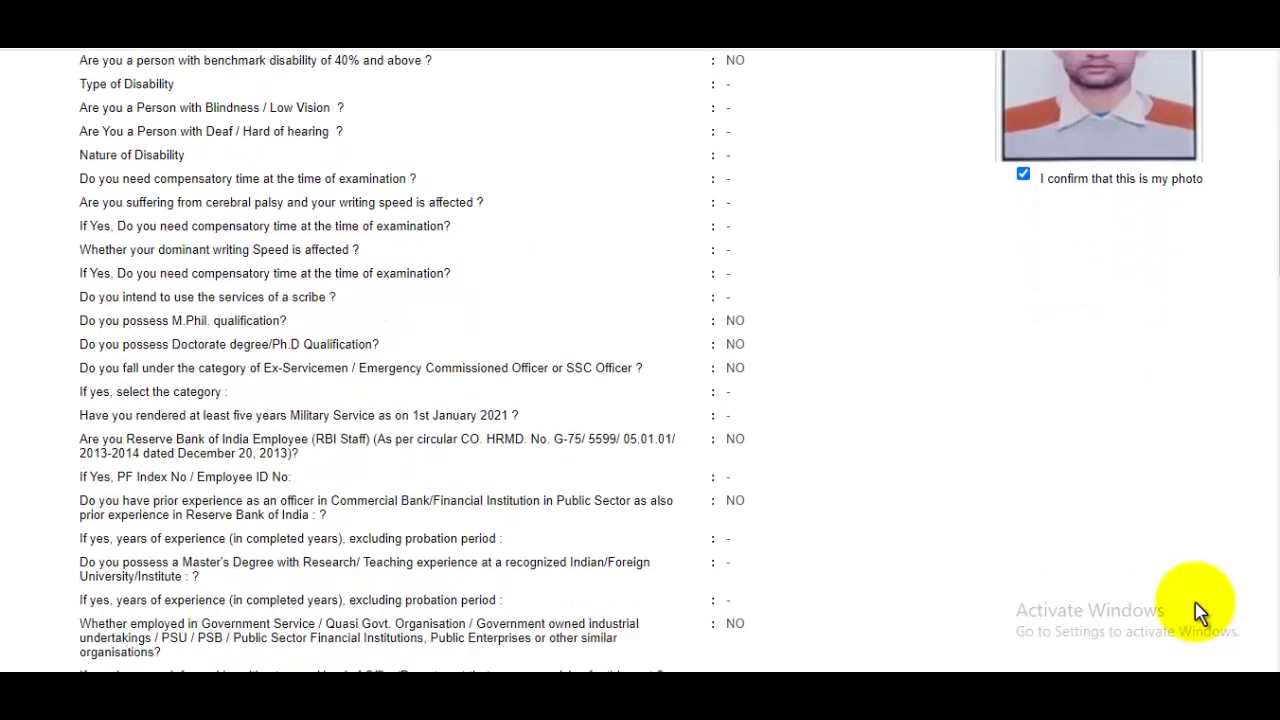
pyautogui.scroll(-4, 1200, 612)
pyautogui.scroll(-8, 1200, 612)
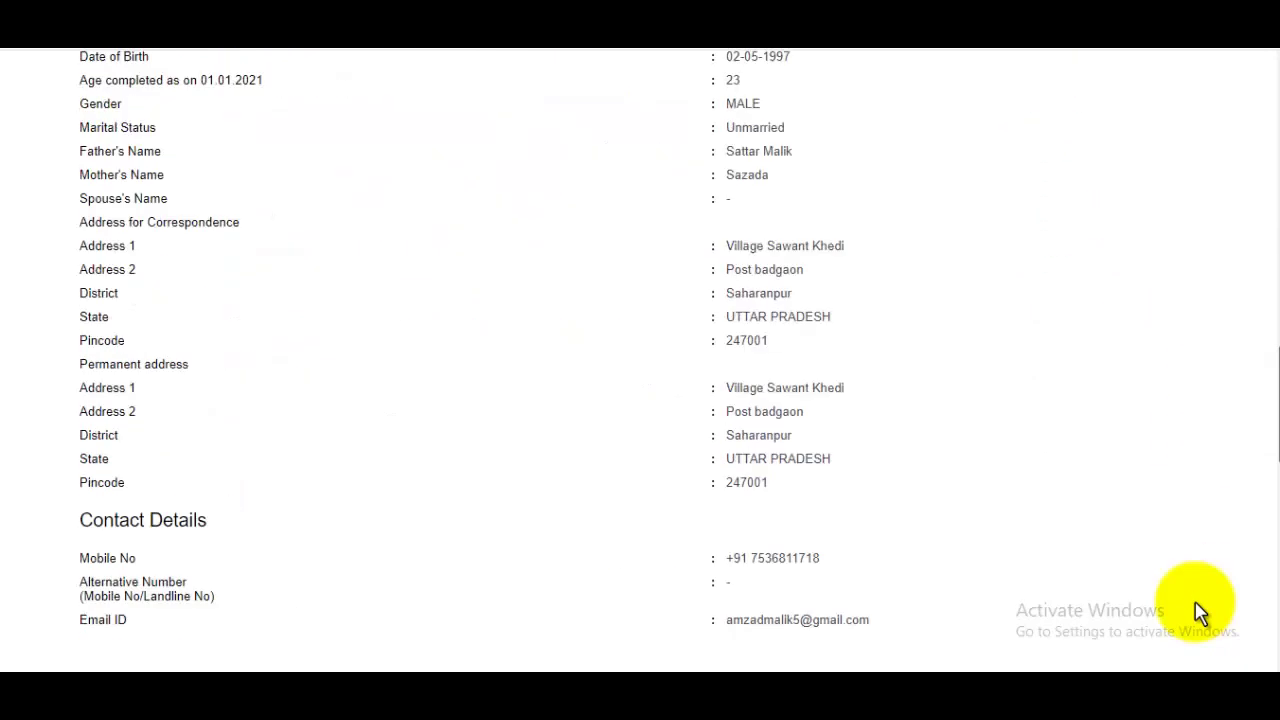
pyautogui.scroll(-10, 1200, 612)
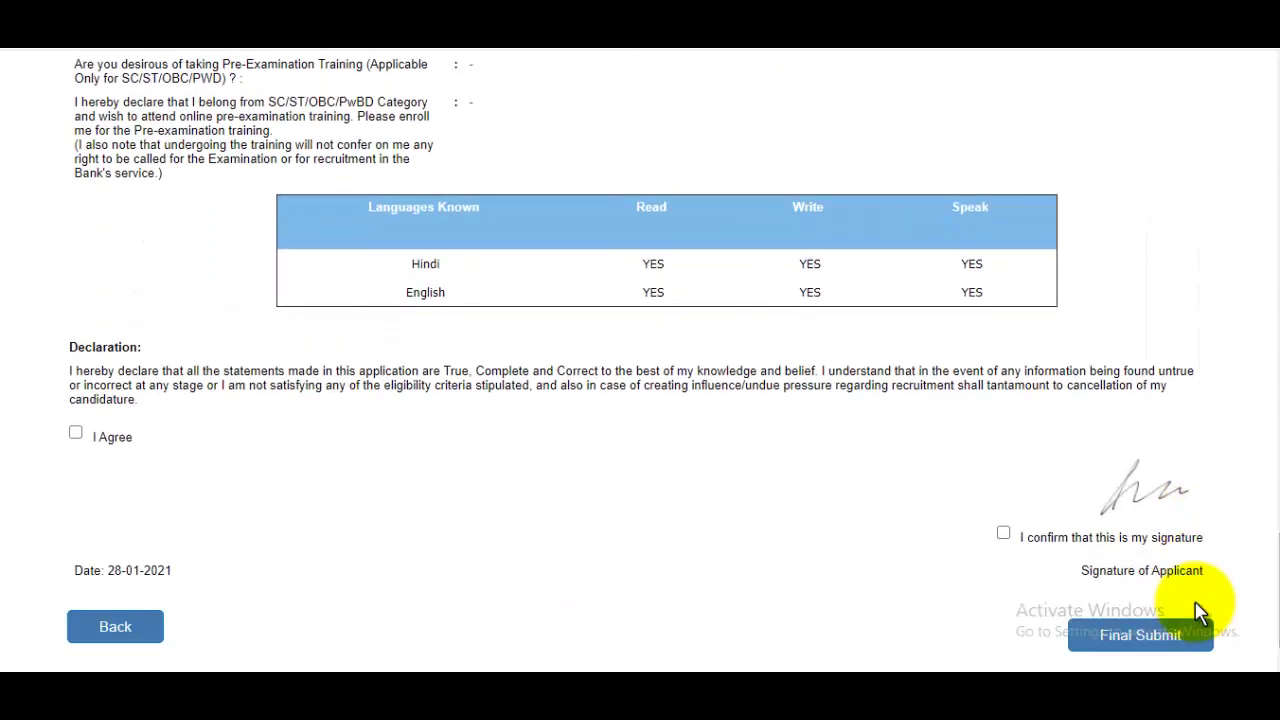
pyautogui.press('space')
pyautogui.press('Tab')
pyautogui.press('space')
# Step: Final-submit the application and accept the no-further-edits warning
pyautogui.scroll(-1, 1200, 612)
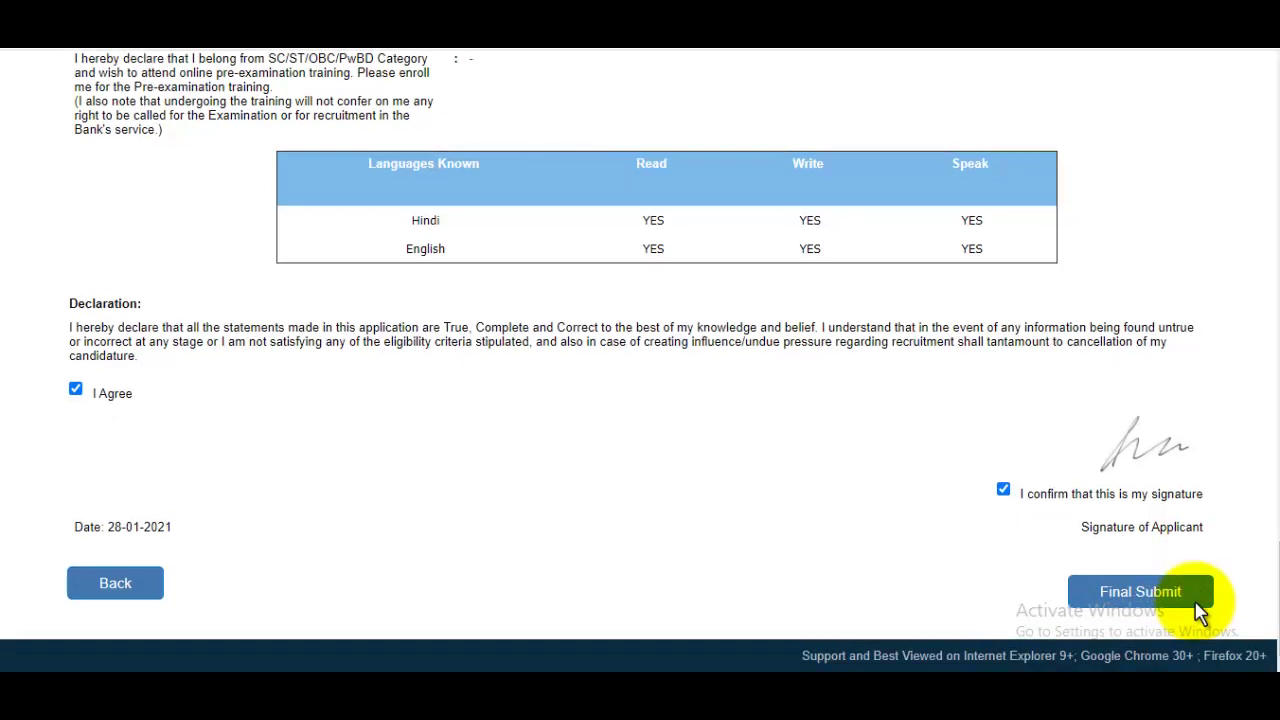
pyautogui.click(1200, 612)
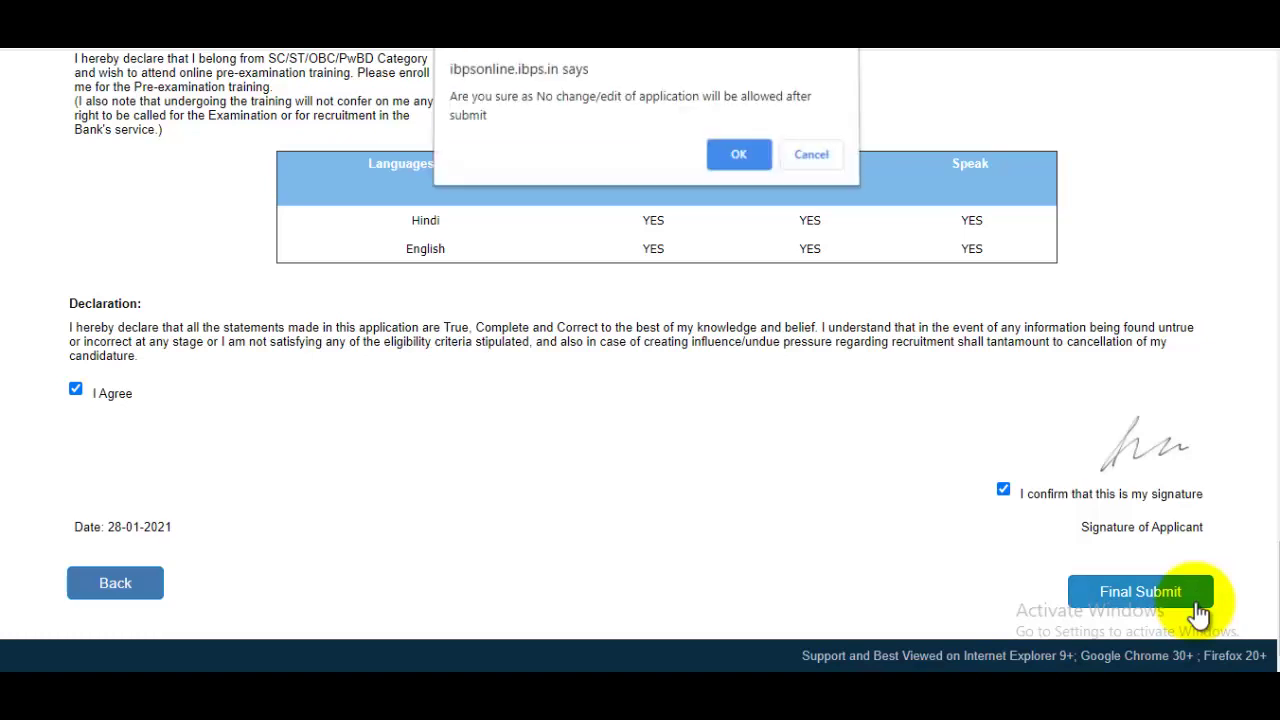
pyautogui.press('Return')
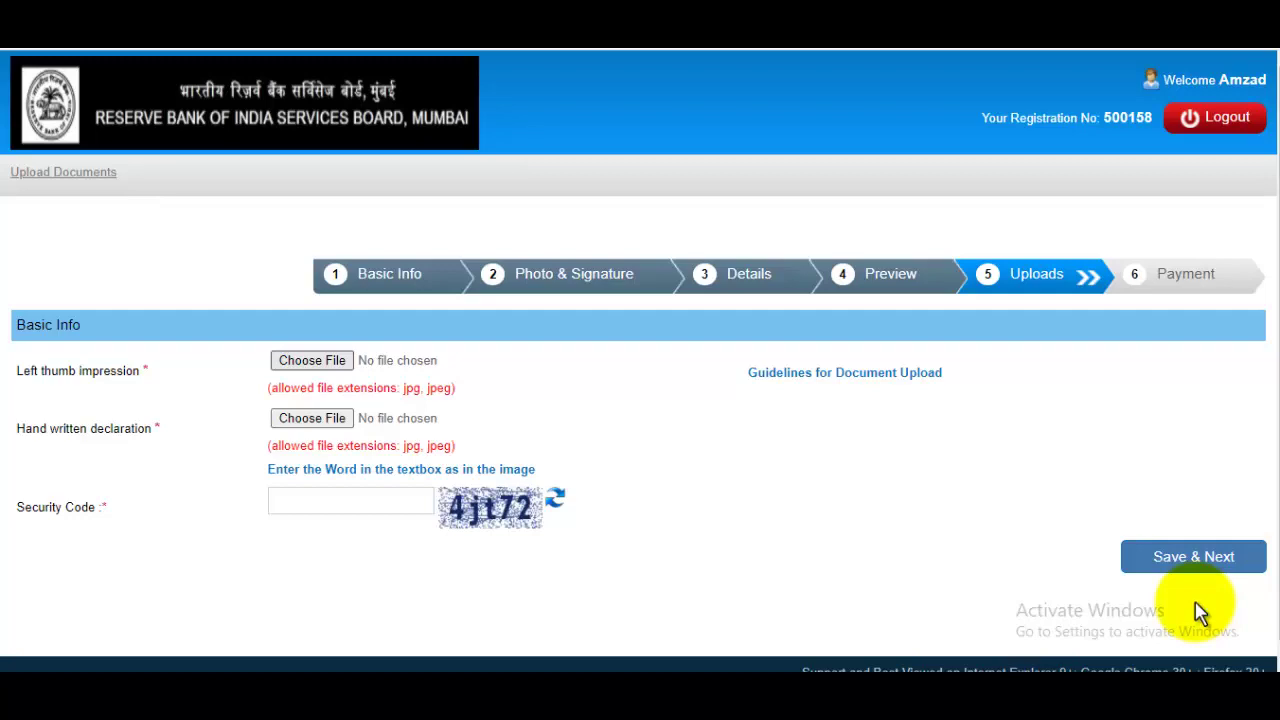
# Step: Attach the Thumb image from Pictures as the left thumb impression
pyautogui.click(312, 361)
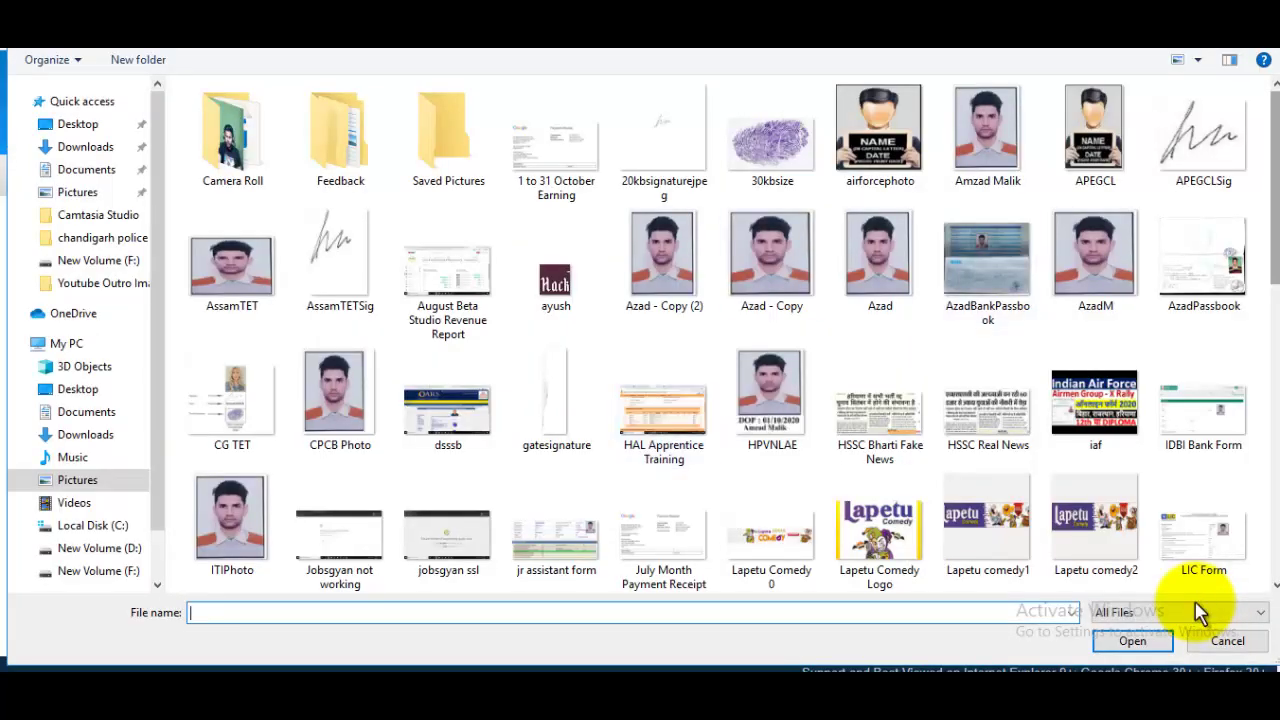
pyautogui.scroll(-5, 1200, 612)
pyautogui.scroll(-3, 1200, 612)
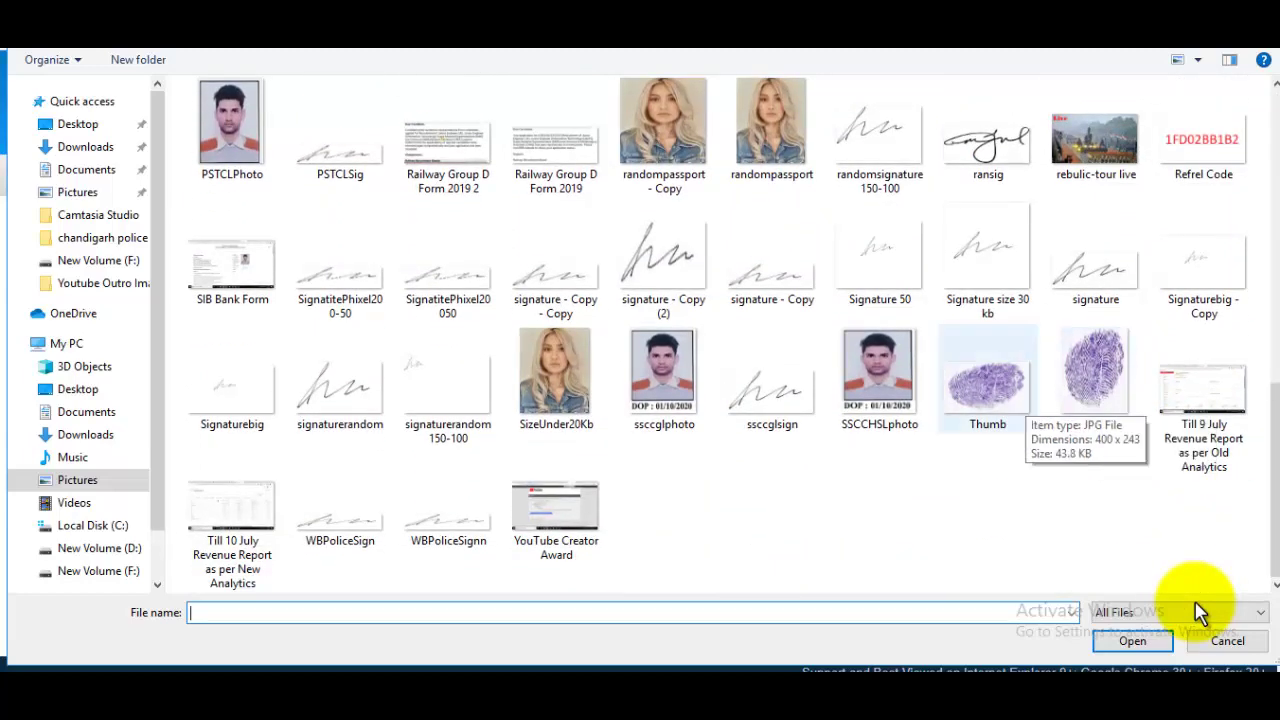
pyautogui.click(987, 380)
pyautogui.press('Return')
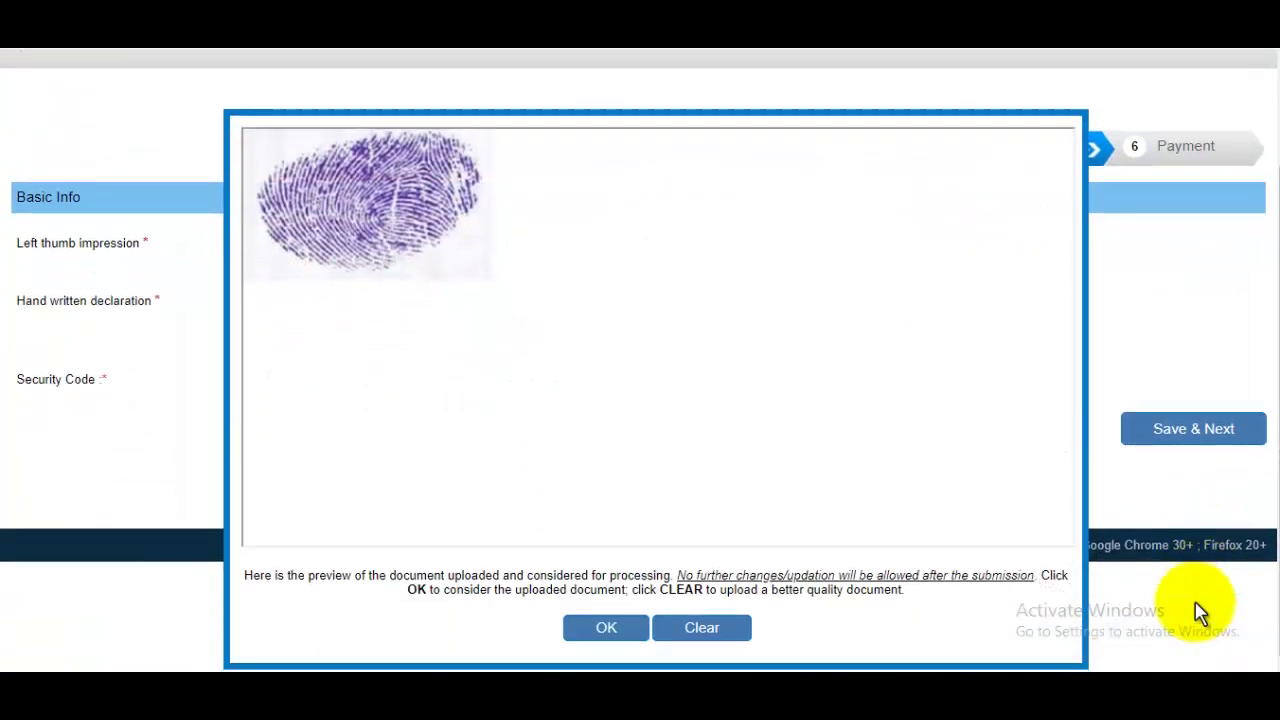
pyautogui.click(1200, 612)
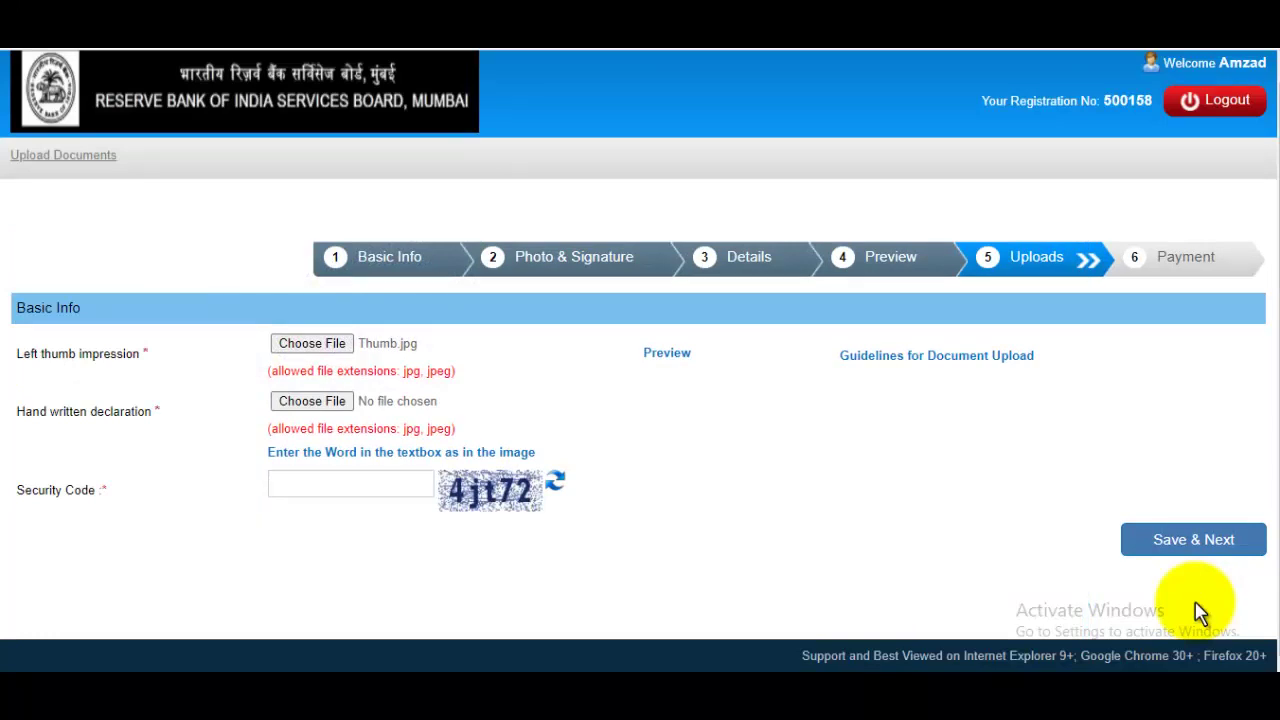
pyautogui.hotkey('alt', 'Tab')
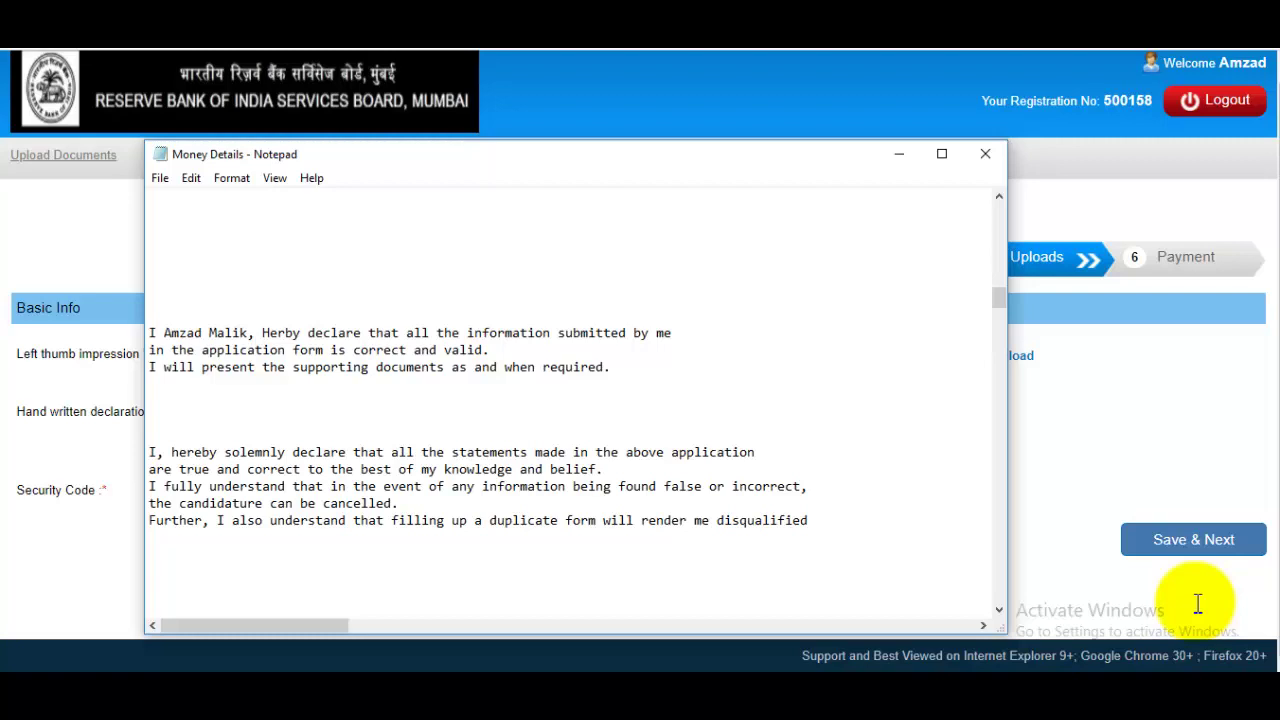
# Step: Review the declaration paragraphs in the Money Details notes, then close Notepad
pyautogui.hotkey('ctrl', 'shift', 'Right')
pyautogui.hotkey('ctrl', 'shift', 'Right')
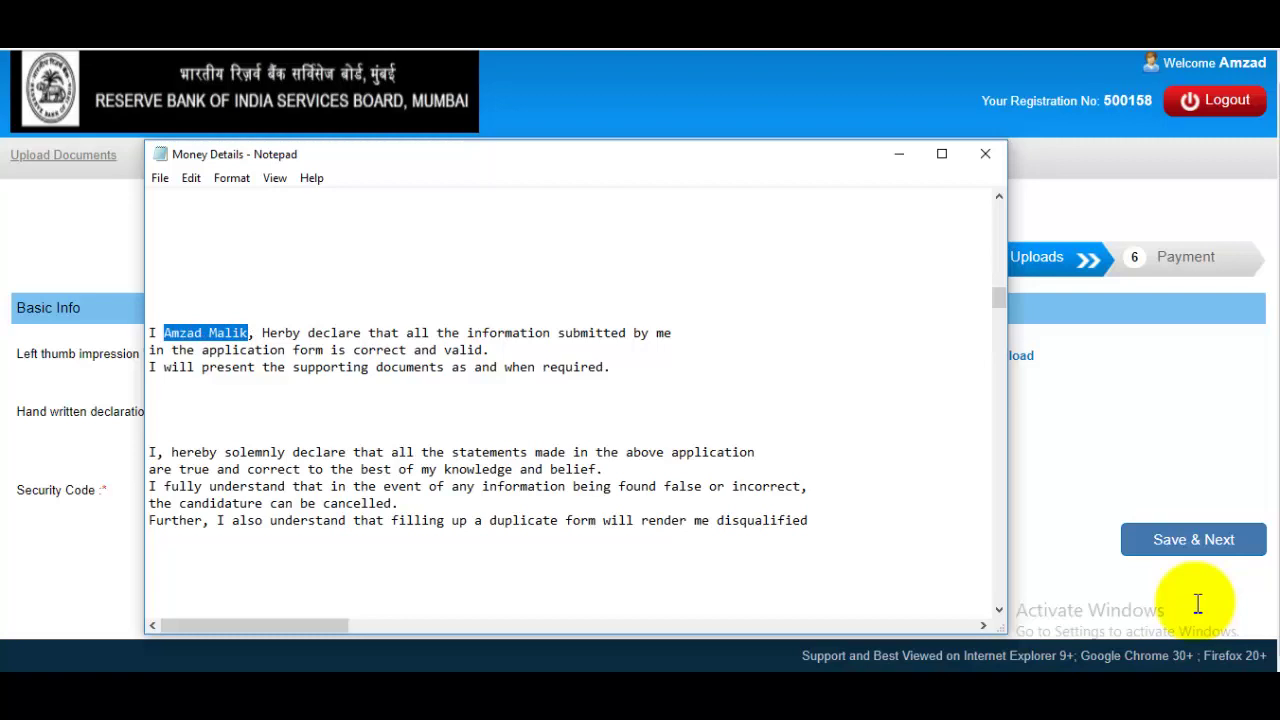
pyautogui.moveTo(612, 367)
pyautogui.mouseDown()
pyautogui.moveTo(391, 333)
pyautogui.moveTo(157, 333)
pyautogui.mouseUp()
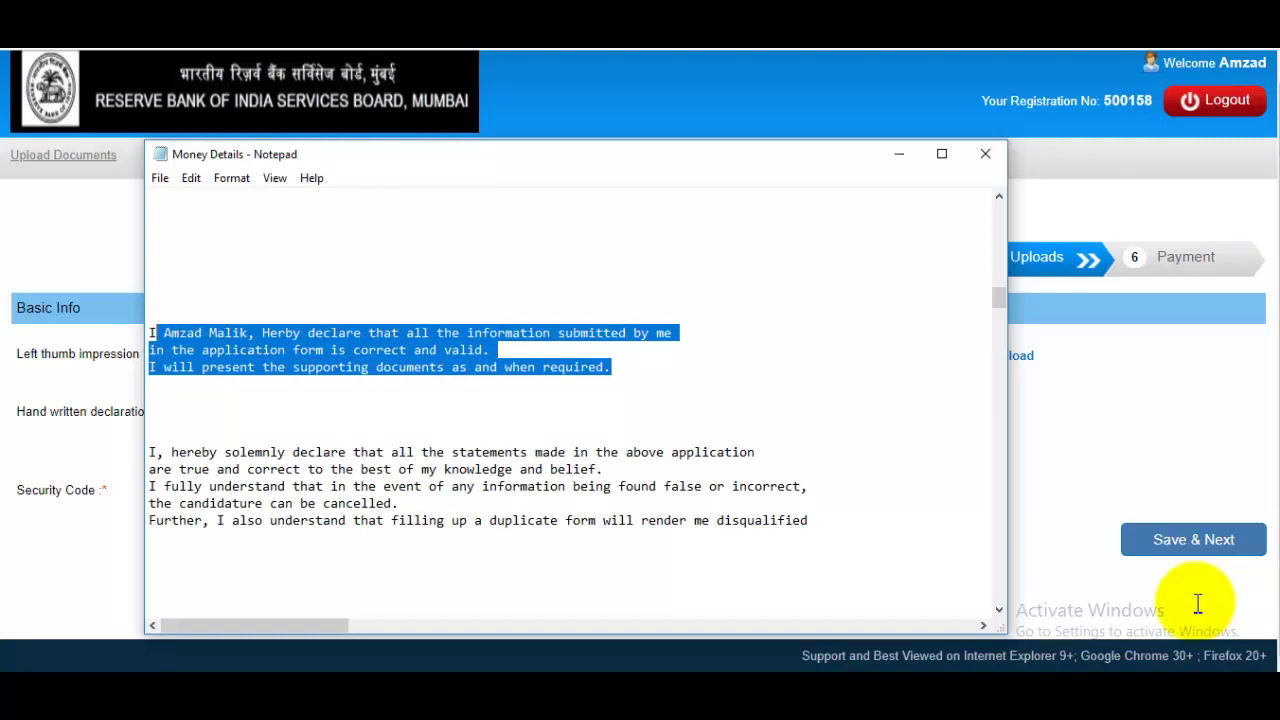
pyautogui.click(149, 418)
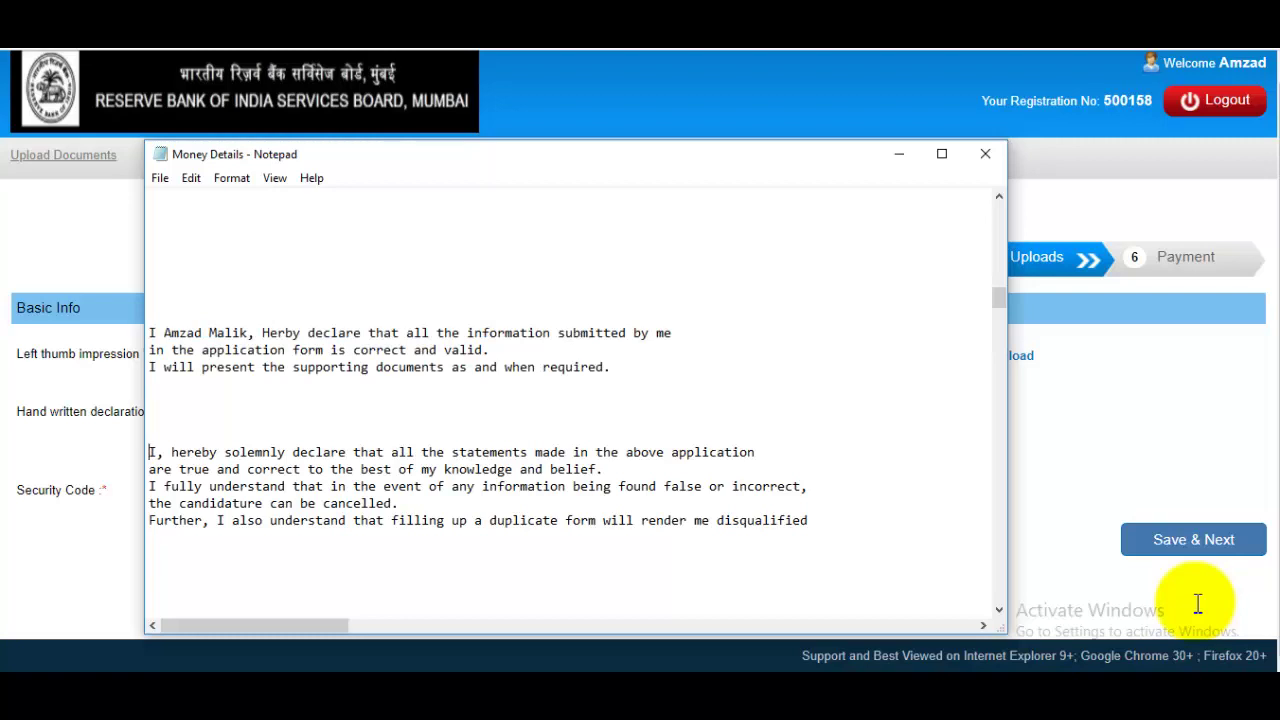
pyautogui.moveTo(149, 452)
pyautogui.mouseDown()
pyautogui.moveTo(220, 452)
pyautogui.moveTo(285, 486)
pyautogui.moveTo(490, 520)
pyautogui.moveTo(808, 520)
pyautogui.moveTo(400, 505)
pyautogui.moveTo(808, 520)
pyautogui.mouseUp()
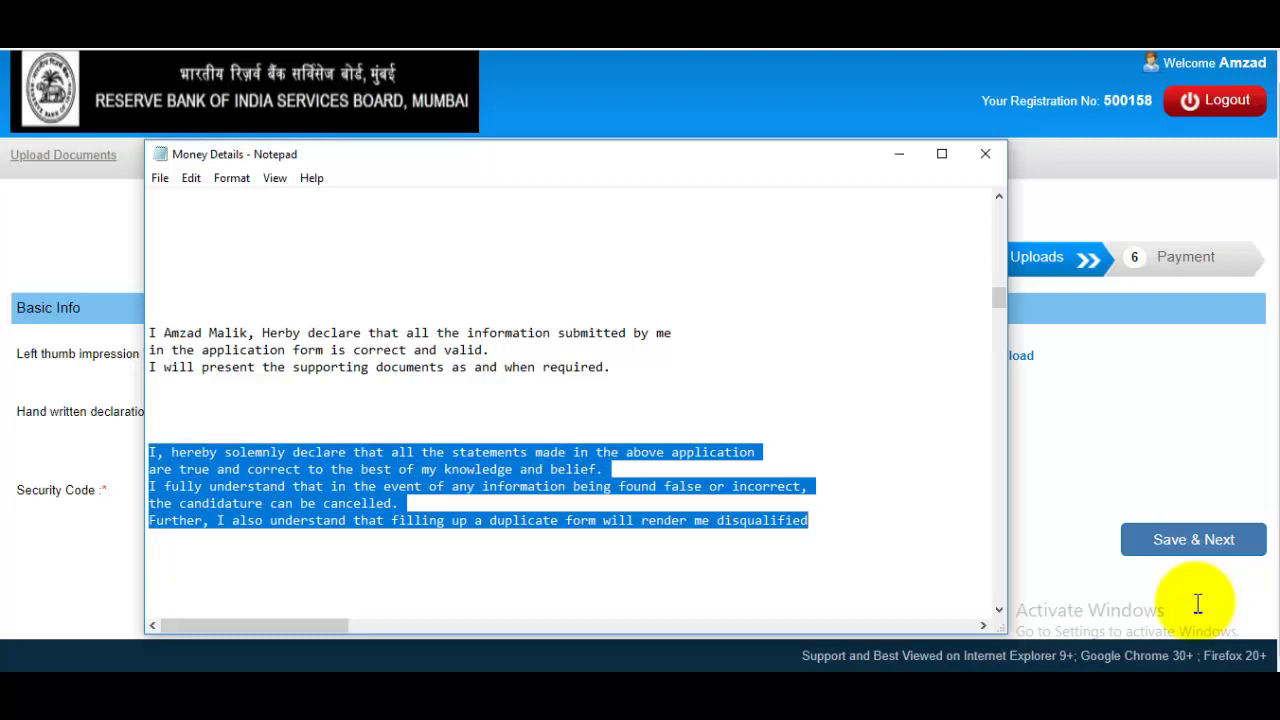
pyautogui.click(497, 350)
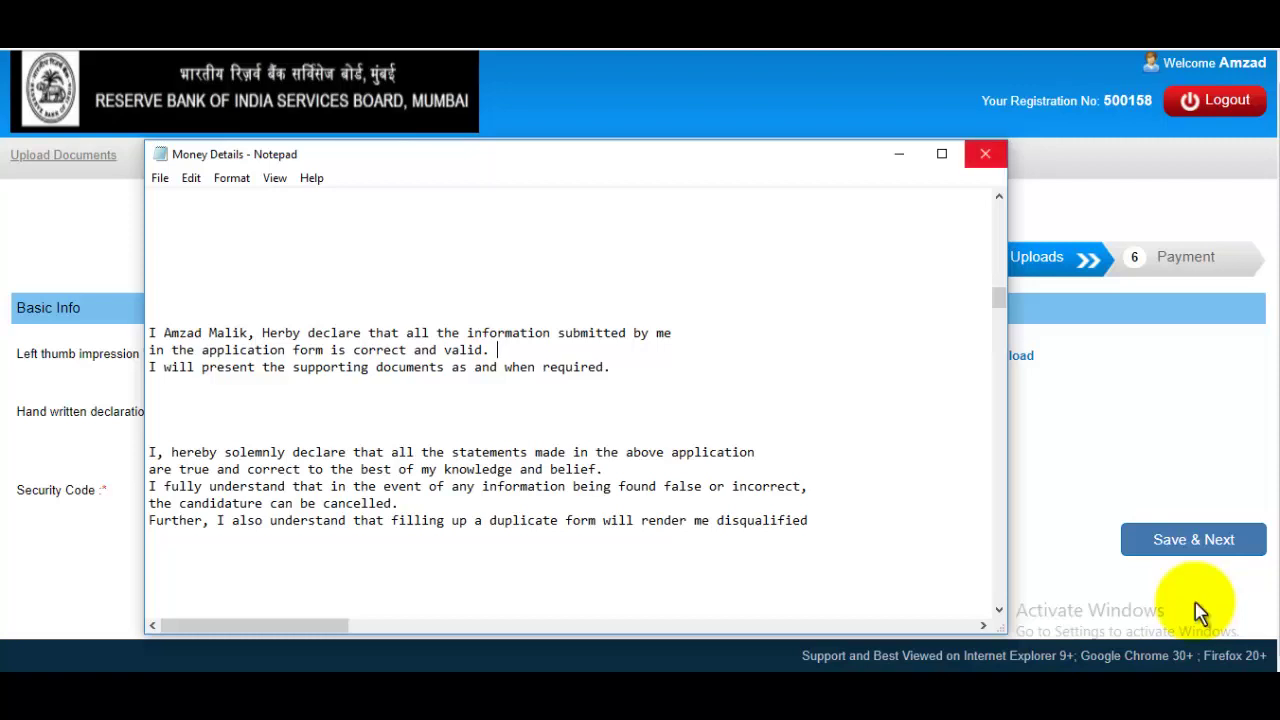
pyautogui.click(899, 153)
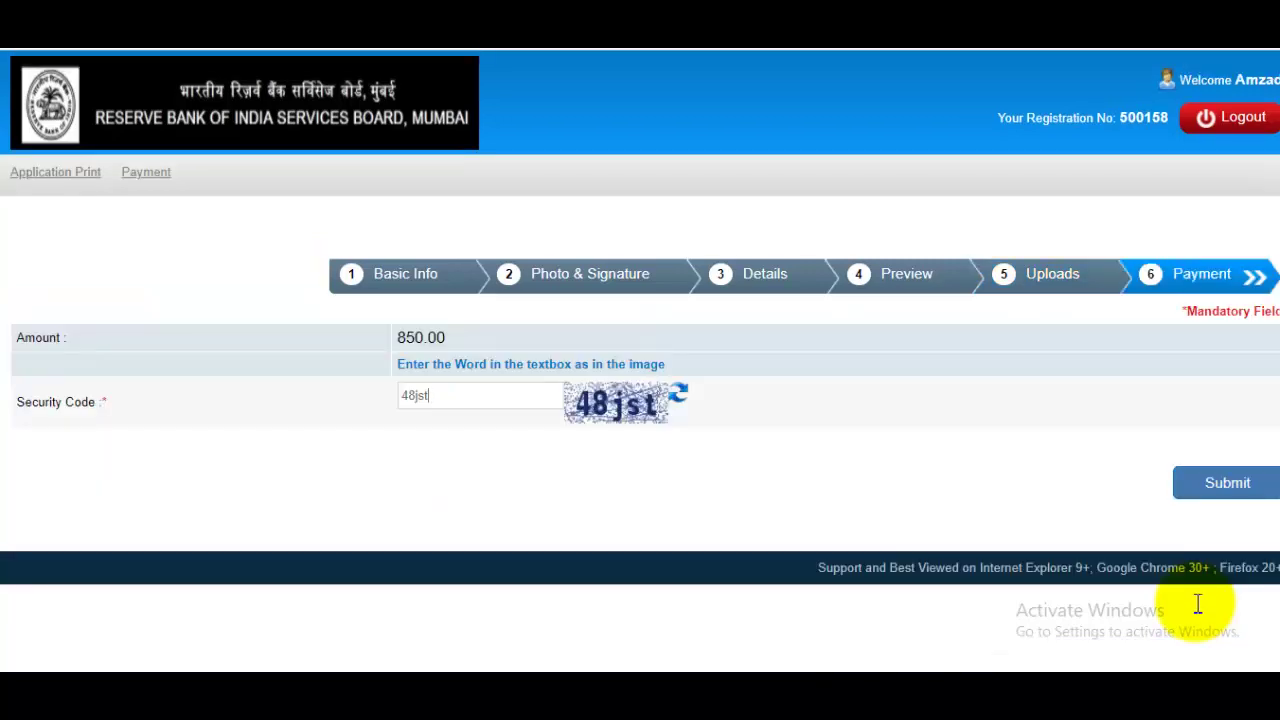
# Step: Submit the ₹850.00 application fee form and accept the confirmation to reach BillDesk
pyautogui.press('Return')
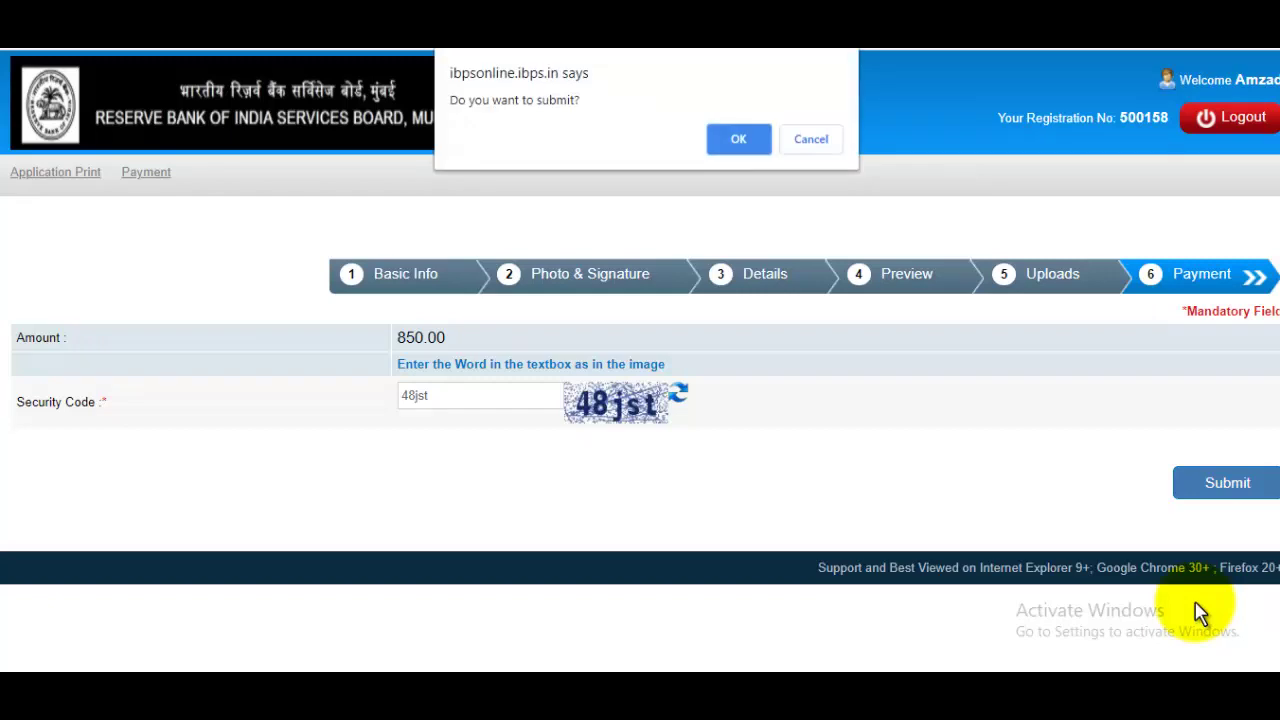
pyautogui.press('Return')
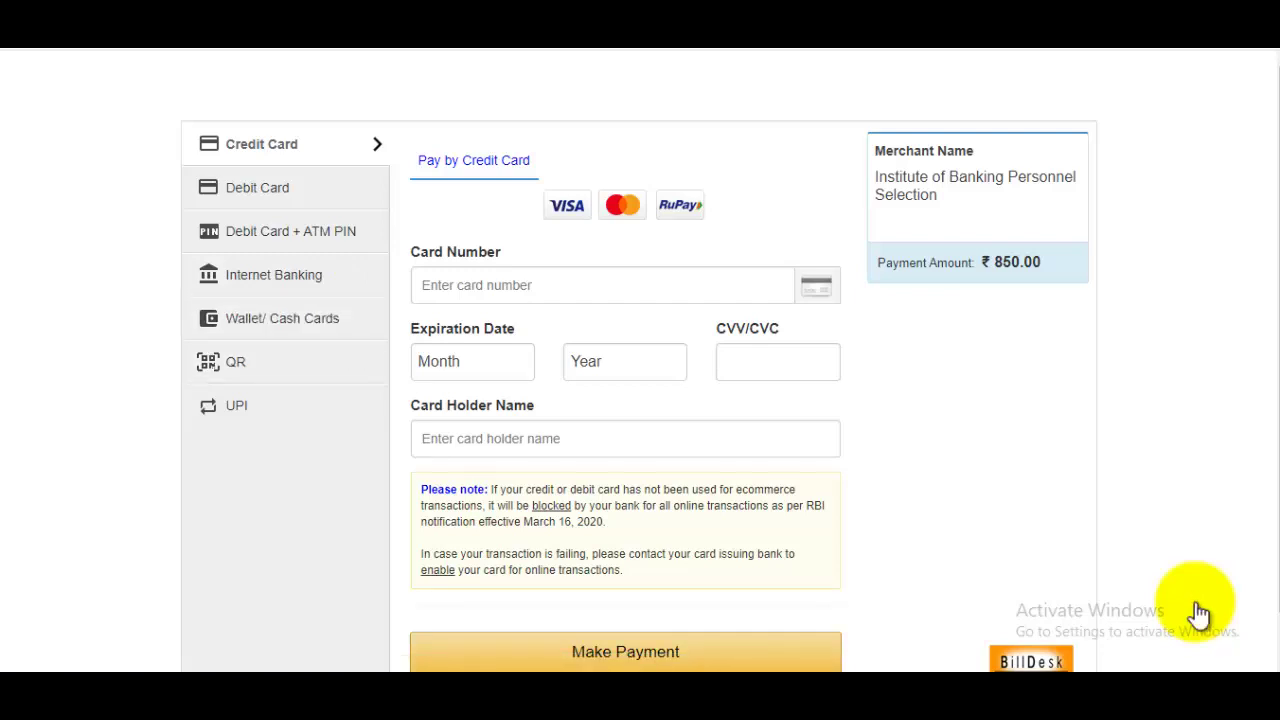
# Step: Pick Internet Banking on BillDesk, then view Important Dates in the RBI Grade B 2021 notice
pyautogui.click(274, 275)
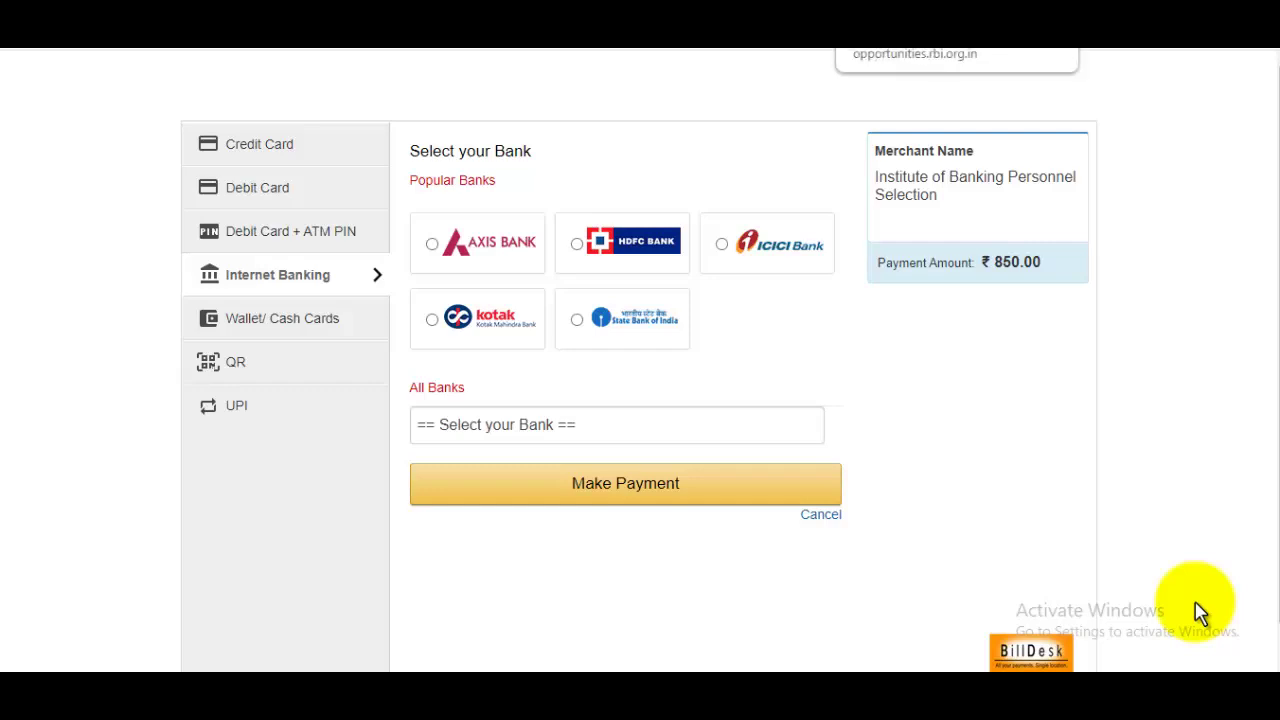
pyautogui.hotkey('ctrl', 'Tab')
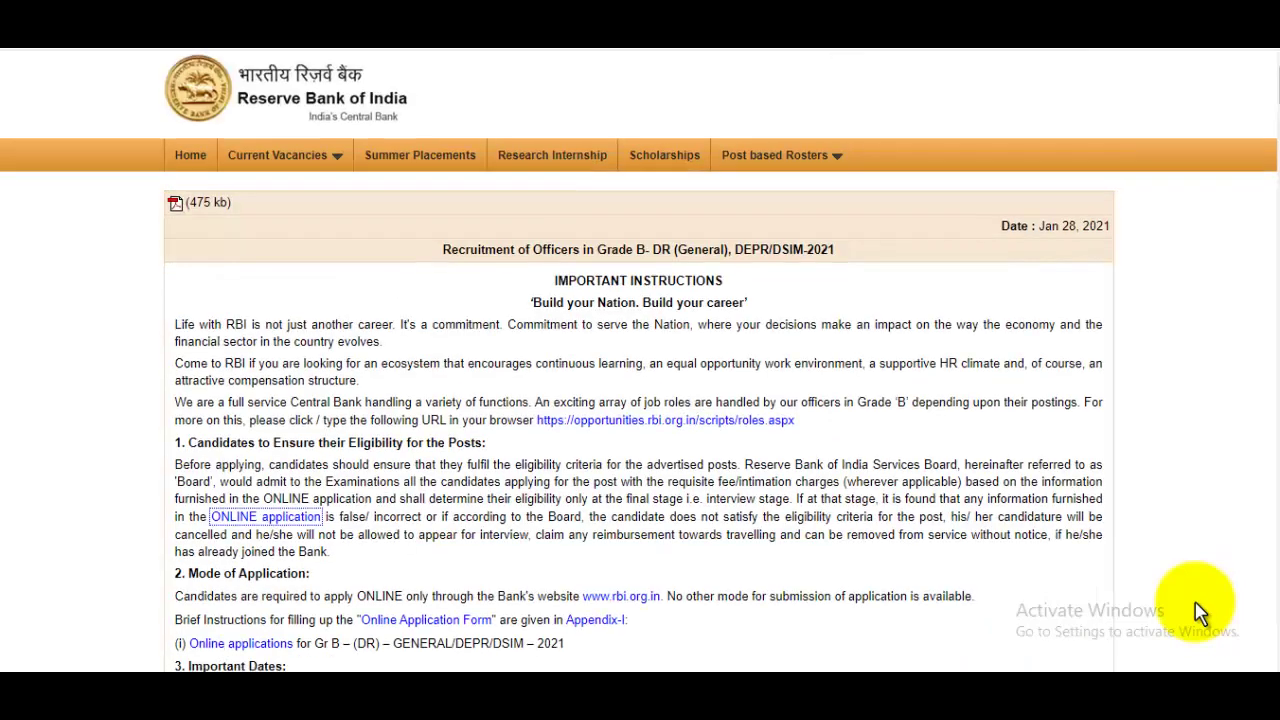
pyautogui.scroll(-3, 1198, 605)
pyautogui.scroll(-10, 1198, 603)
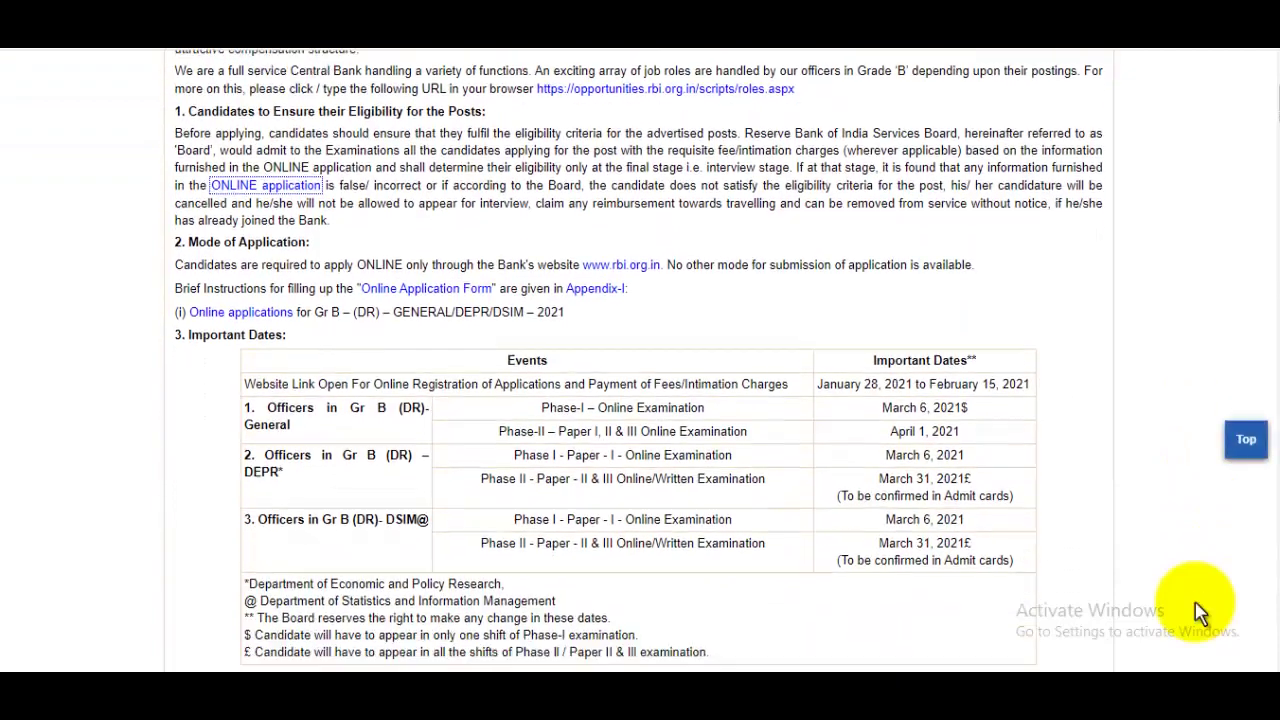